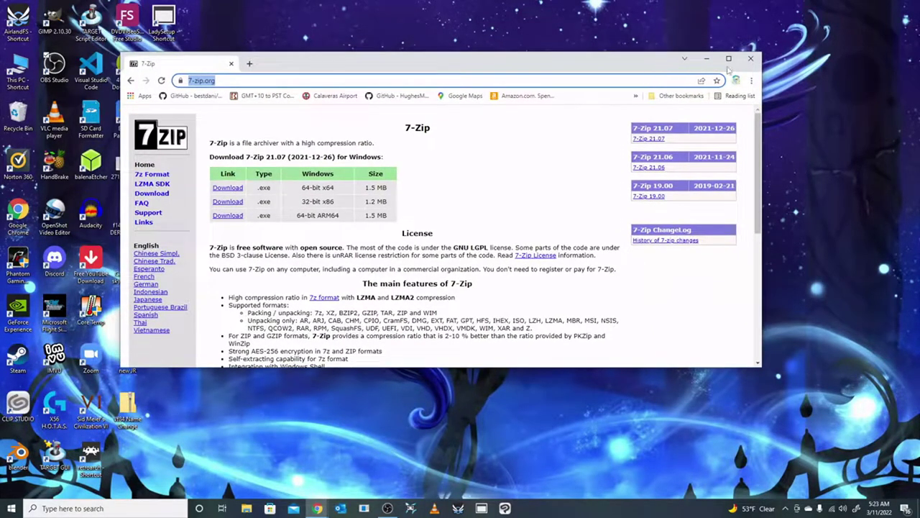
Enlarge the 7-Zip download page to view its available installers and close the browser window.
left_click(728, 58)
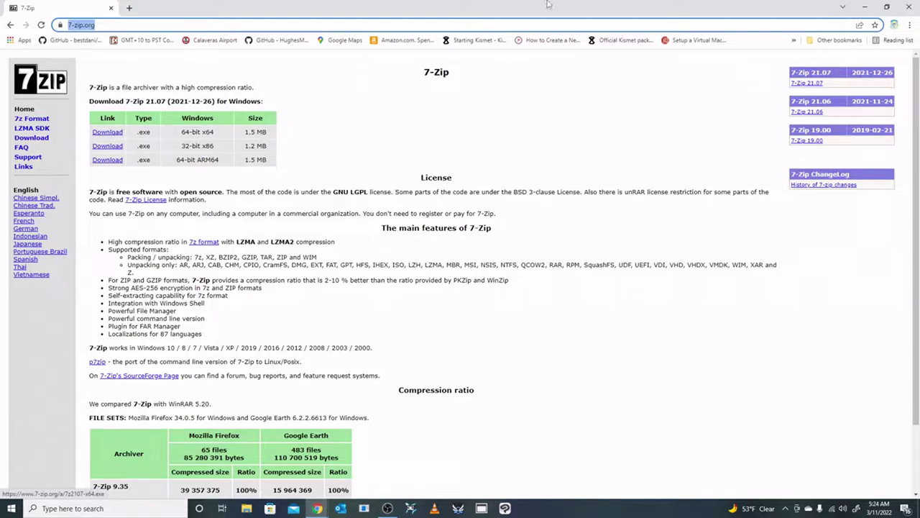
left_click(910, 8)
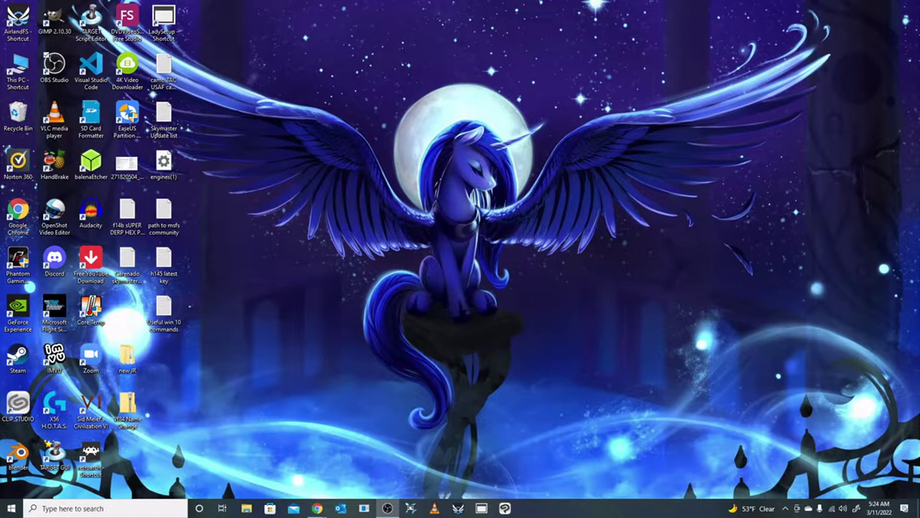
Switch to the Flightsim.to window, maximize it and examine the aircraft add-ons in the creator's search results.
key("alt+Tab")
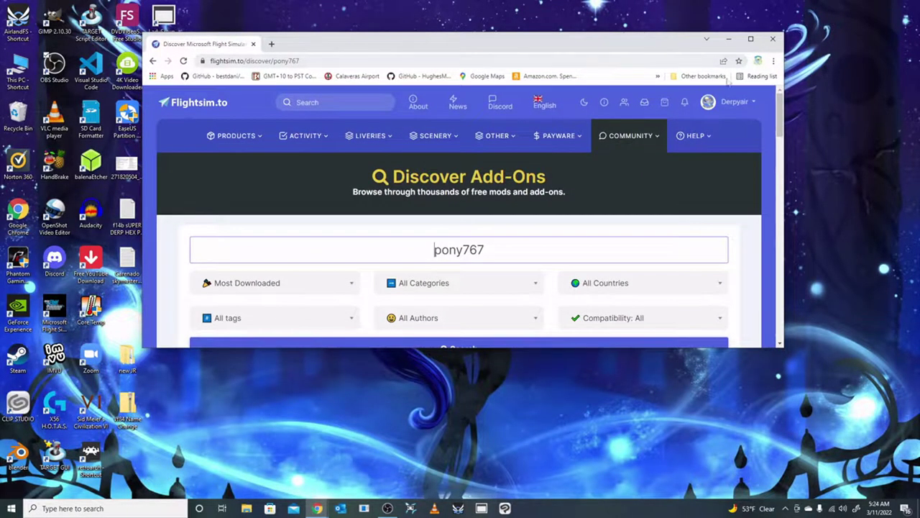
left_click(751, 38)
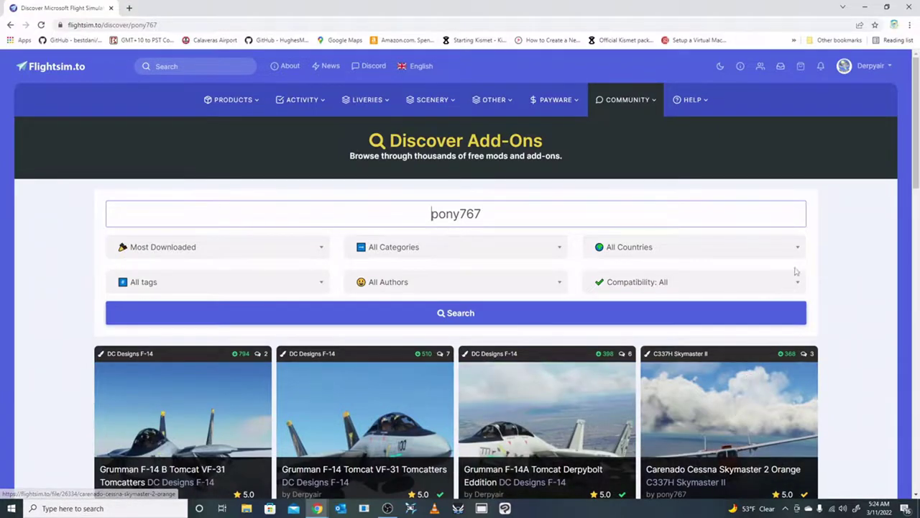
scroll(862, 268, "down", 2)
scroll(862, 268, "down", 4)
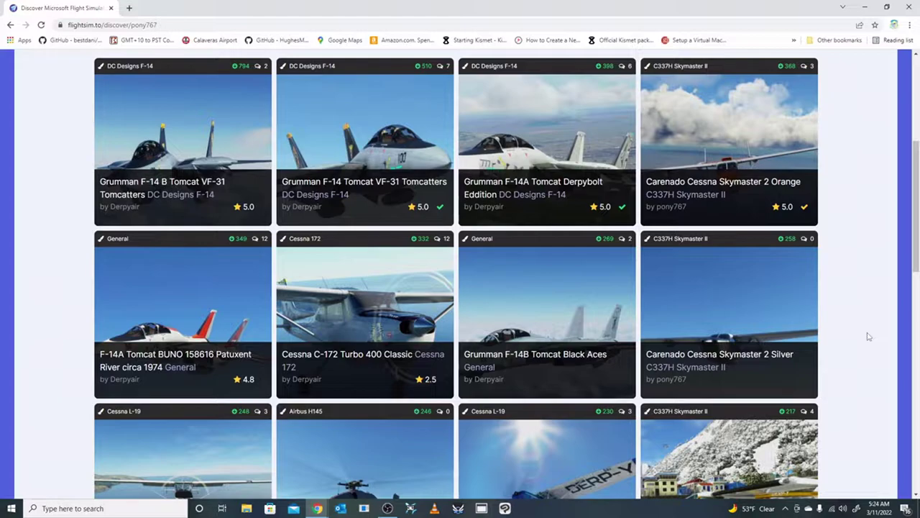
scroll(848, 325, "down", 1)
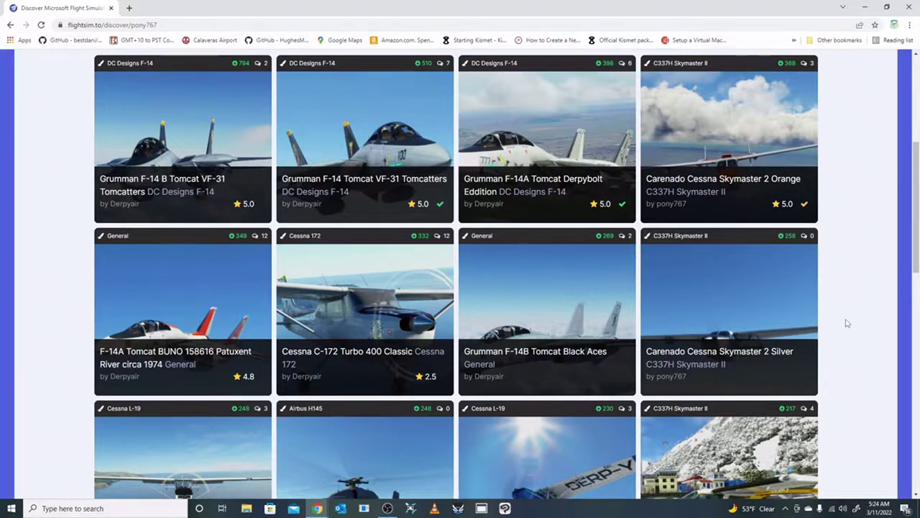
scroll(848, 320, "down", 4)
scroll(852, 310, "down", 1)
scroll(851, 310, "down", 3)
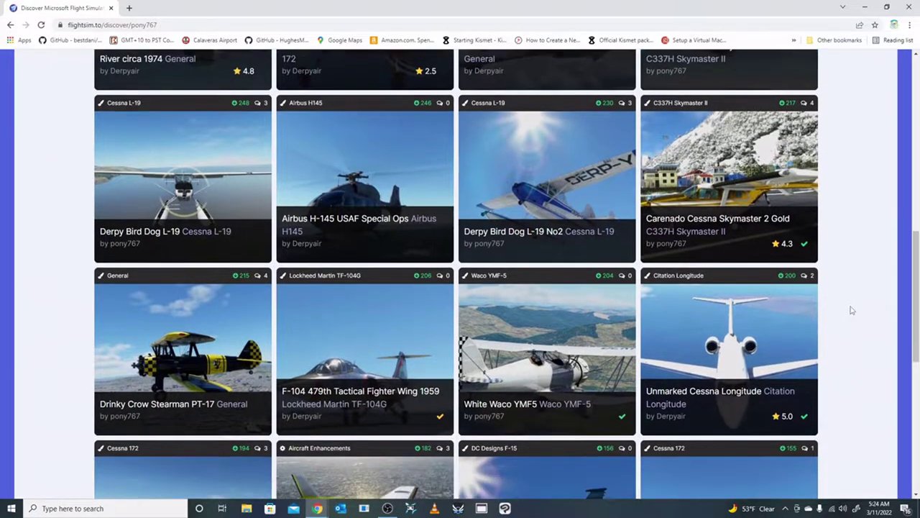
scroll(852, 310, "down", 2)
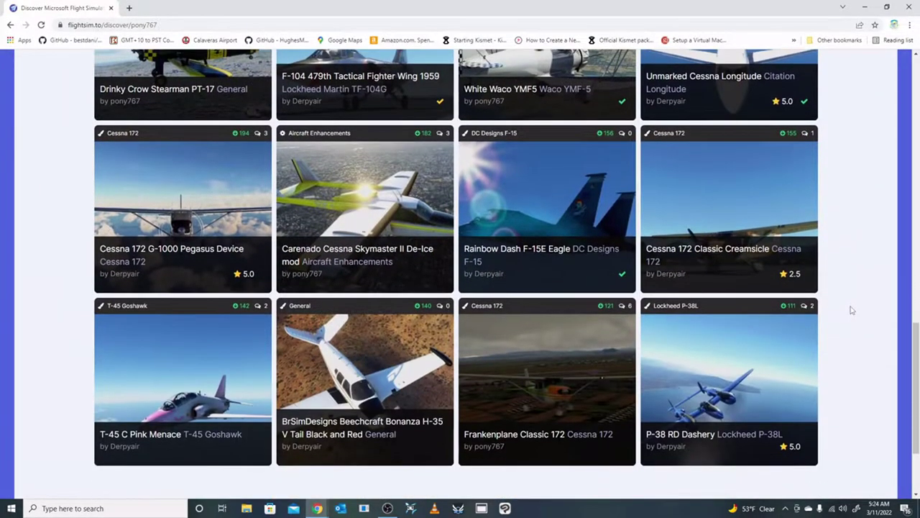
scroll(851, 310, "up", 6)
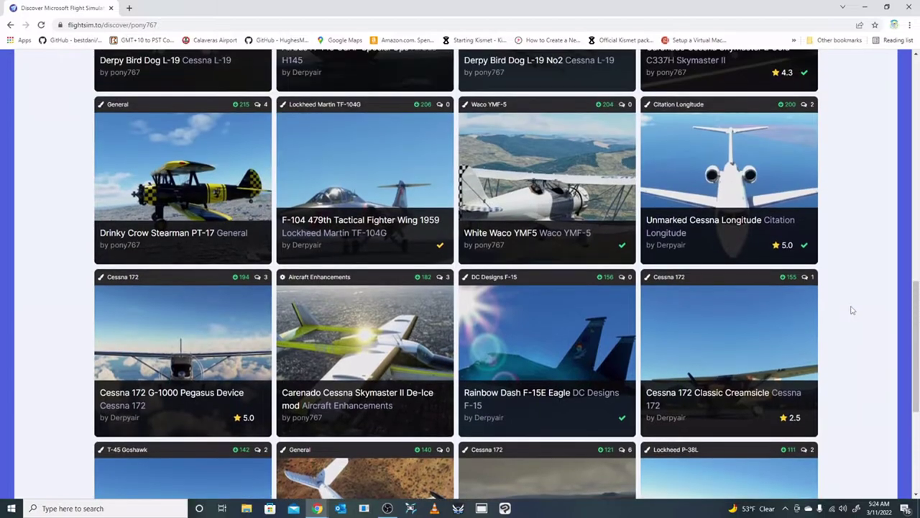
scroll(853, 310, "up", 3)
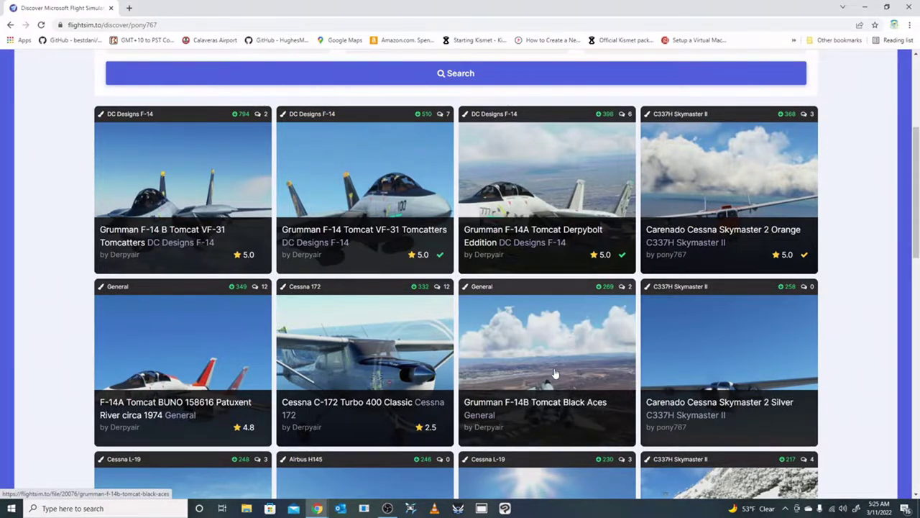
scroll(166, 101, "up", 3)
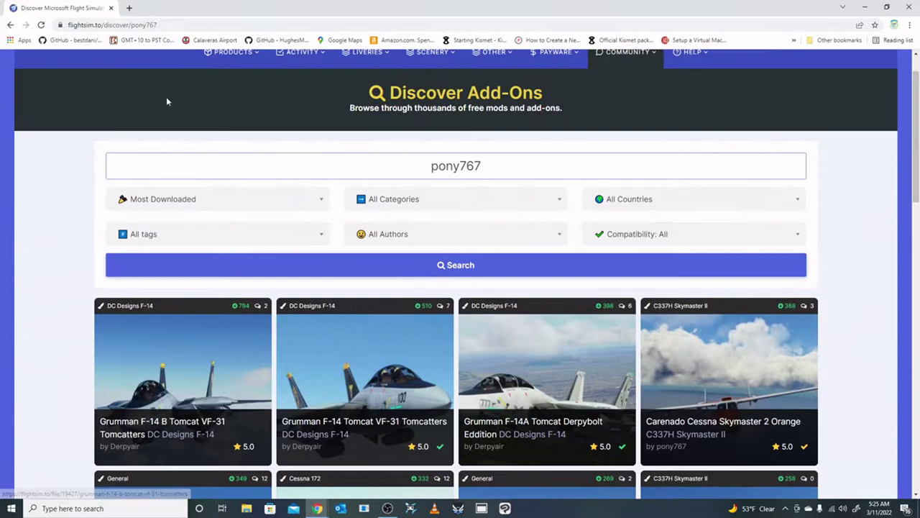
scroll(166, 102, "up", 1)
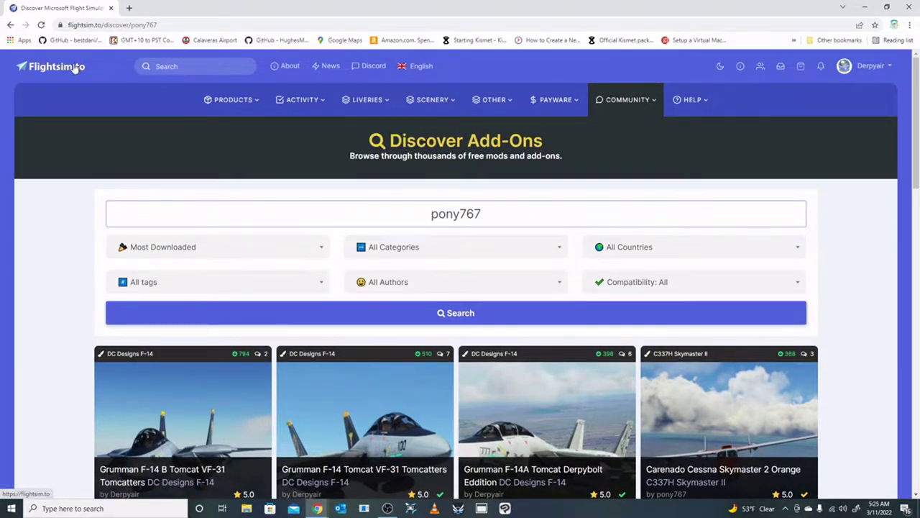
Go to the Flightsim.to home page and open the DC Designs F-14 livery category.
left_click(75, 67)
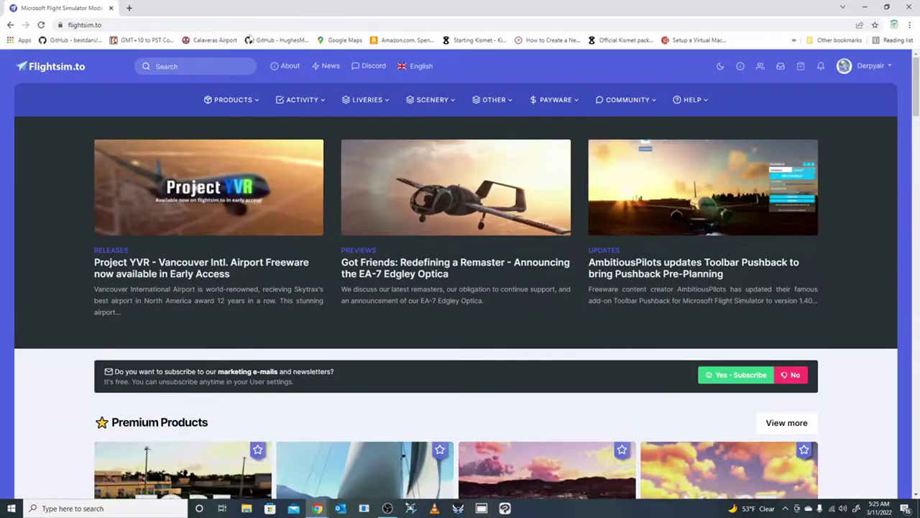
left_click(367, 100)
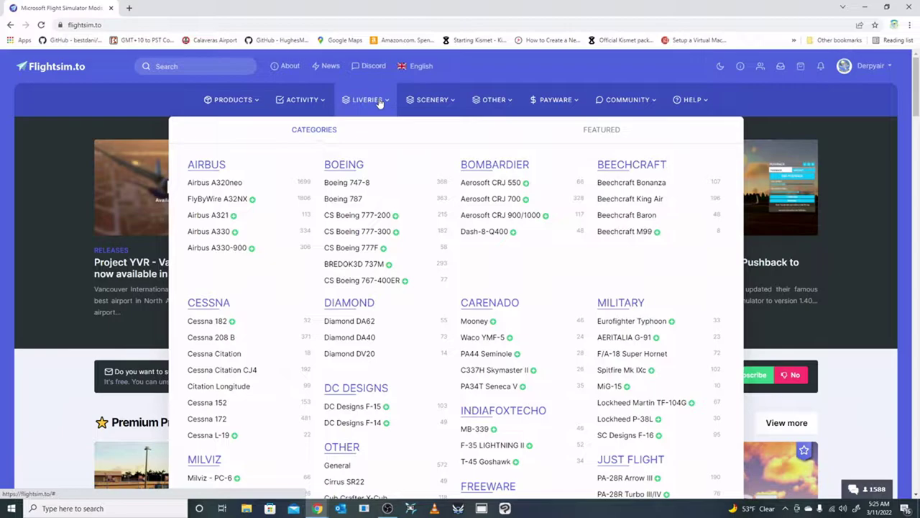
left_click(380, 103)
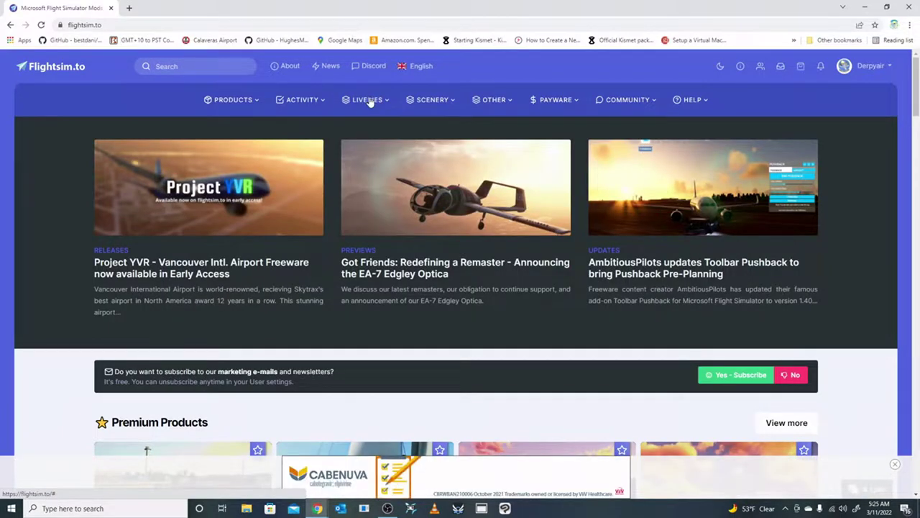
left_click(369, 101)
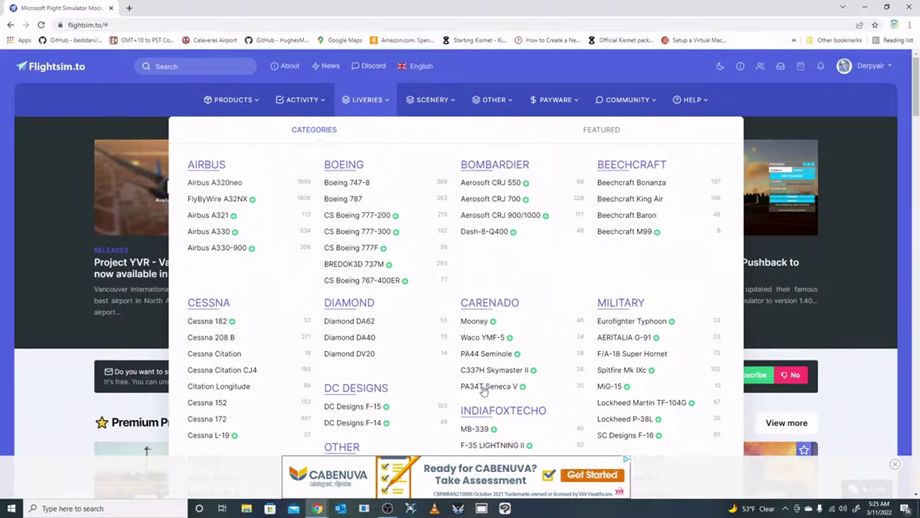
left_click(348, 424)
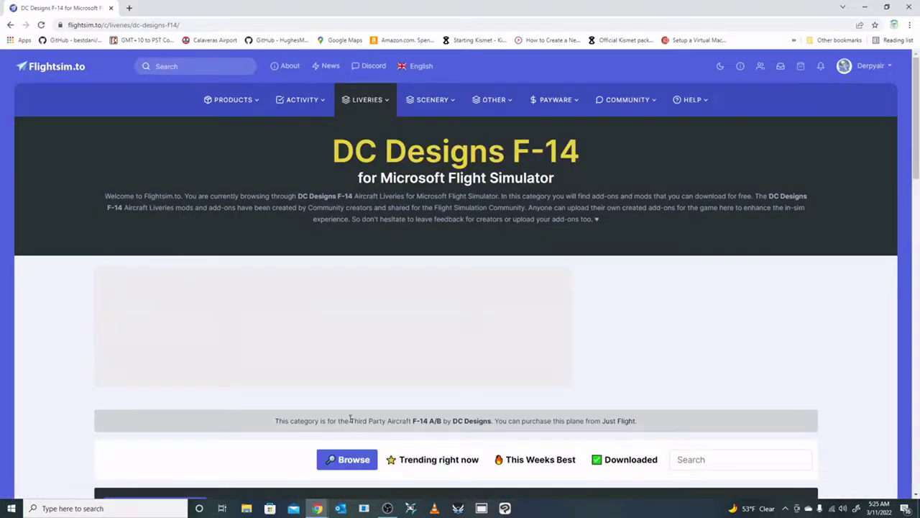
Examine the DC Designs F-14 liveries listed on pages 1 and 2 of the category.
scroll(442, 364, "down", 1)
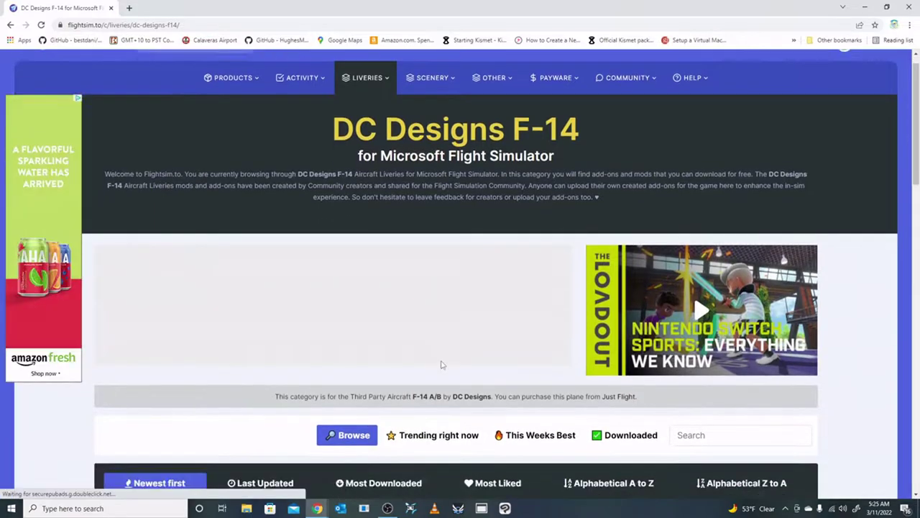
scroll(442, 364, "down", 5)
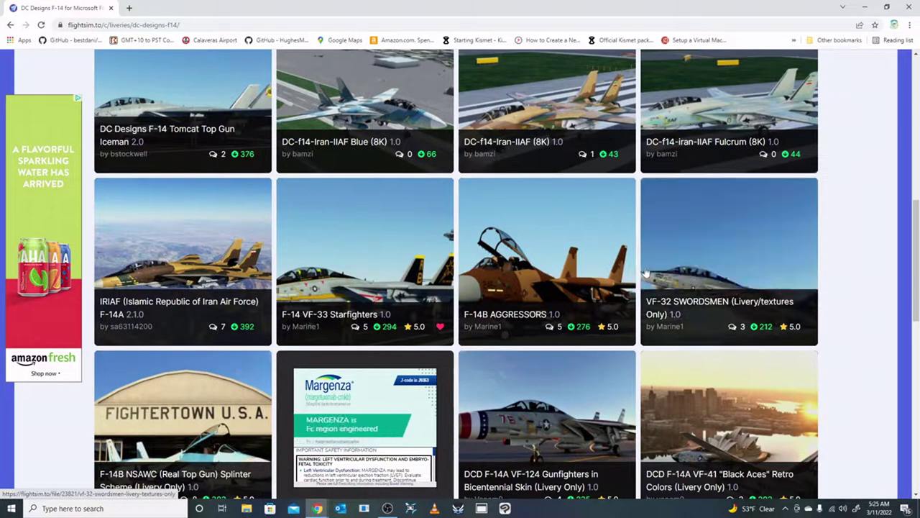
scroll(645, 273, "down", 1)
scroll(646, 273, "down", 4)
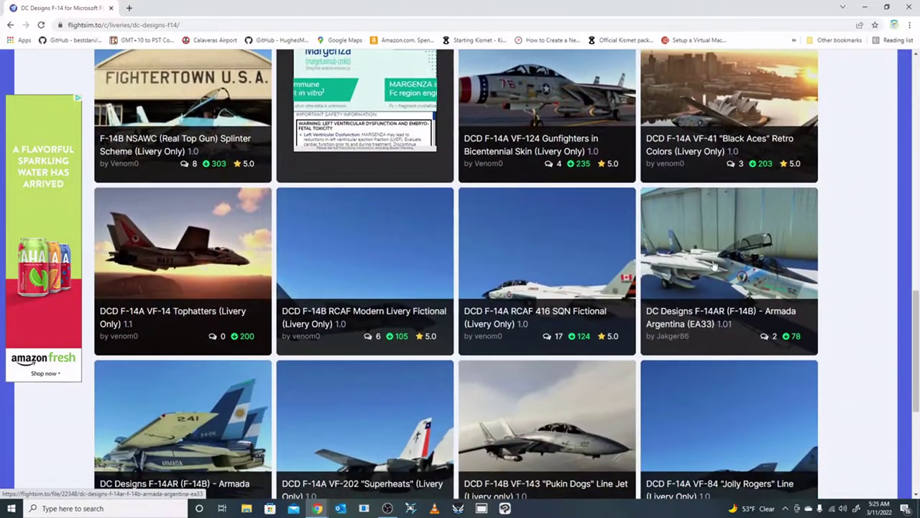
scroll(649, 338, "down", 2)
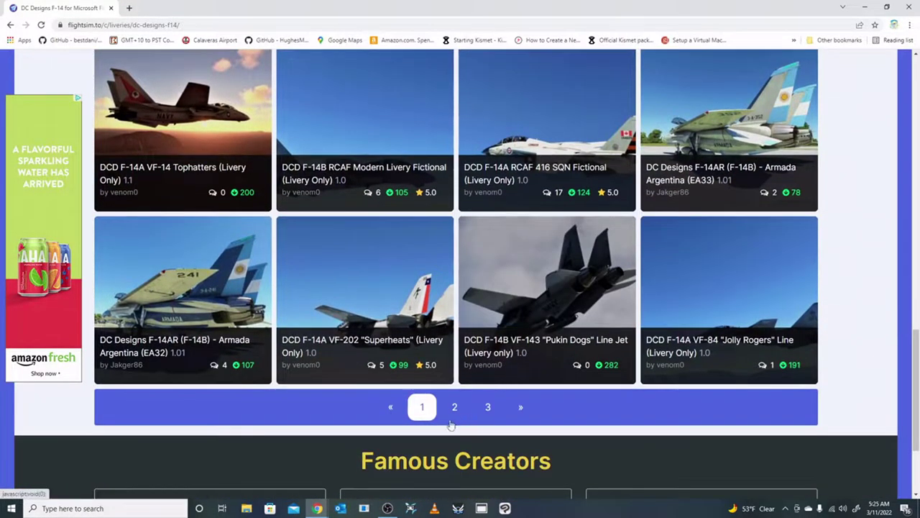
left_click(453, 408)
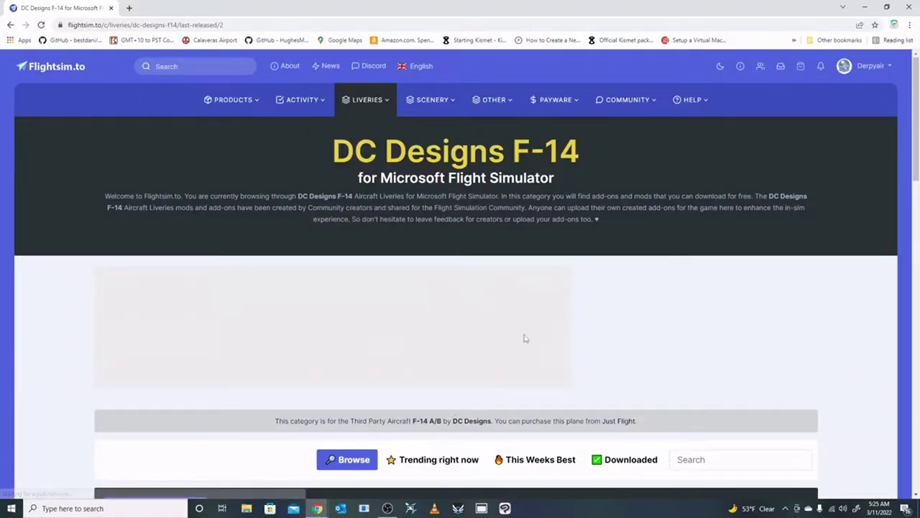
scroll(563, 317, "down", 7)
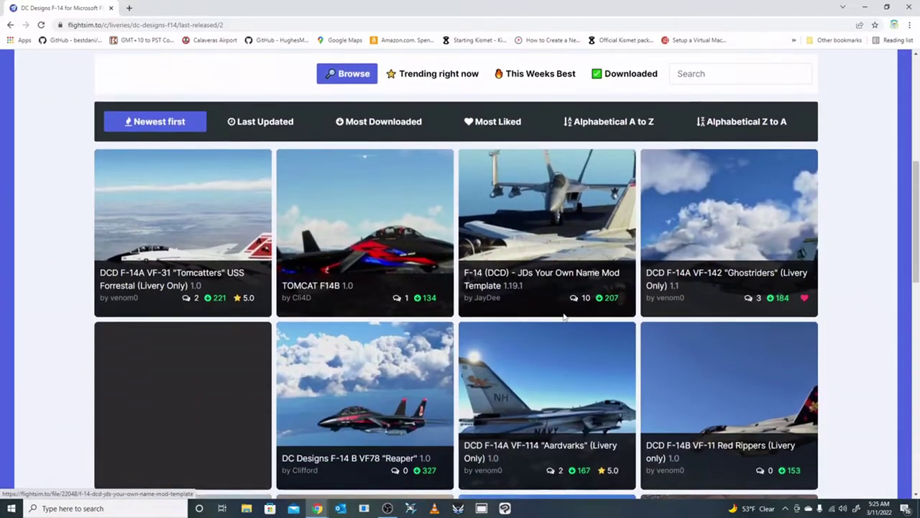
scroll(564, 319, "down", 3)
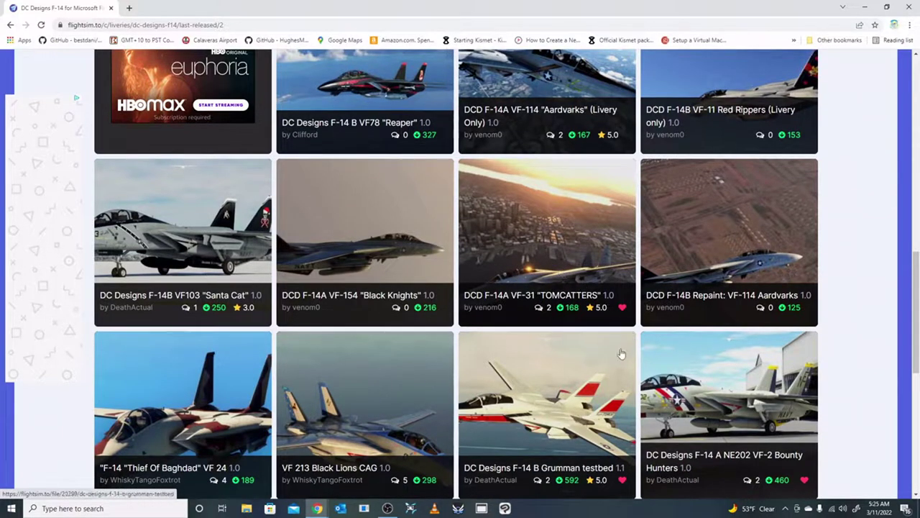
scroll(621, 353, "down", 4)
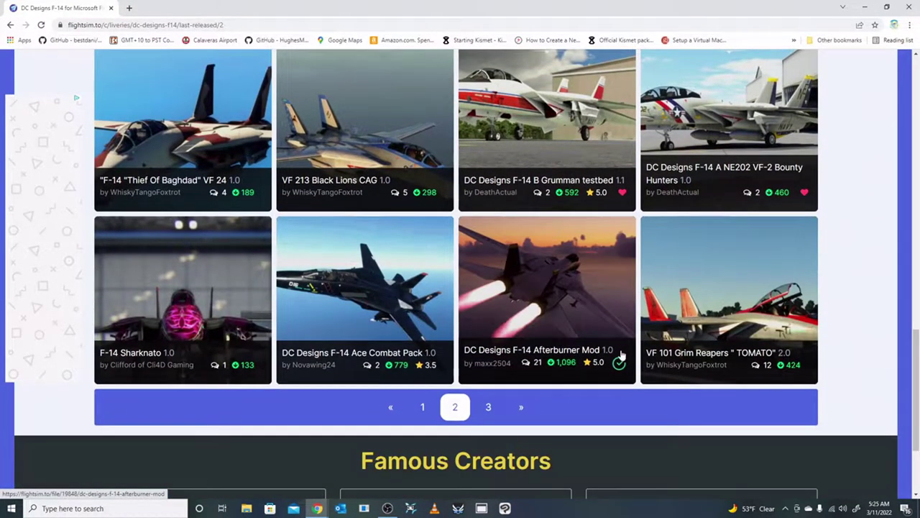
Open page 3 of the DC Designs F-14 liveries and examine the repaints listed there.
left_click(489, 407)
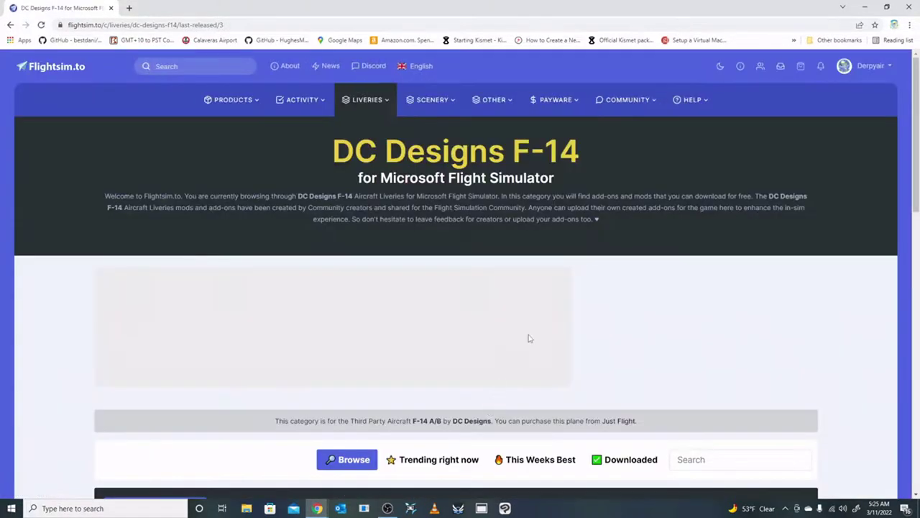
scroll(549, 311, "down", 5)
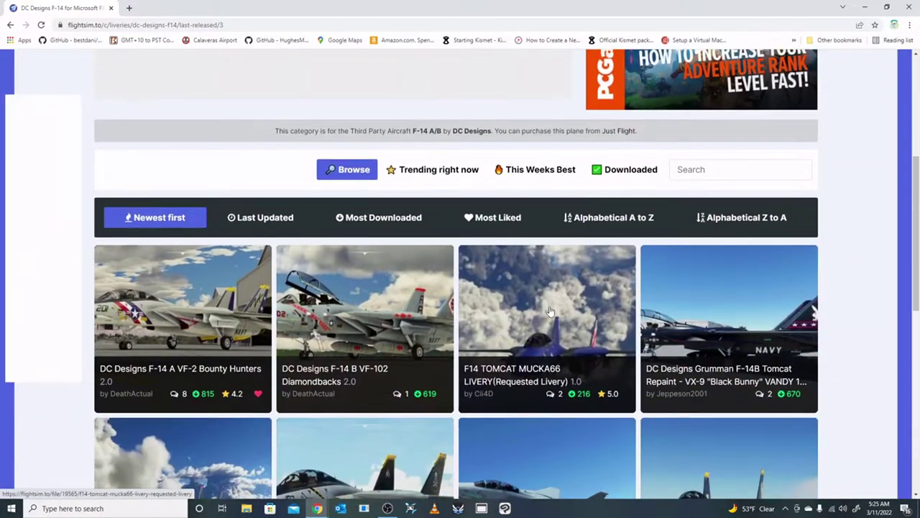
scroll(550, 310, "down", 3)
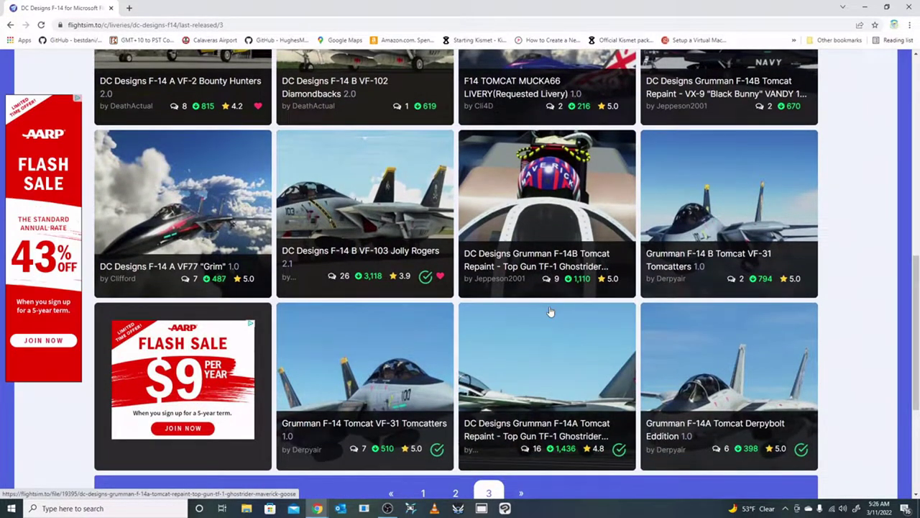
scroll(550, 310, "down", 1)
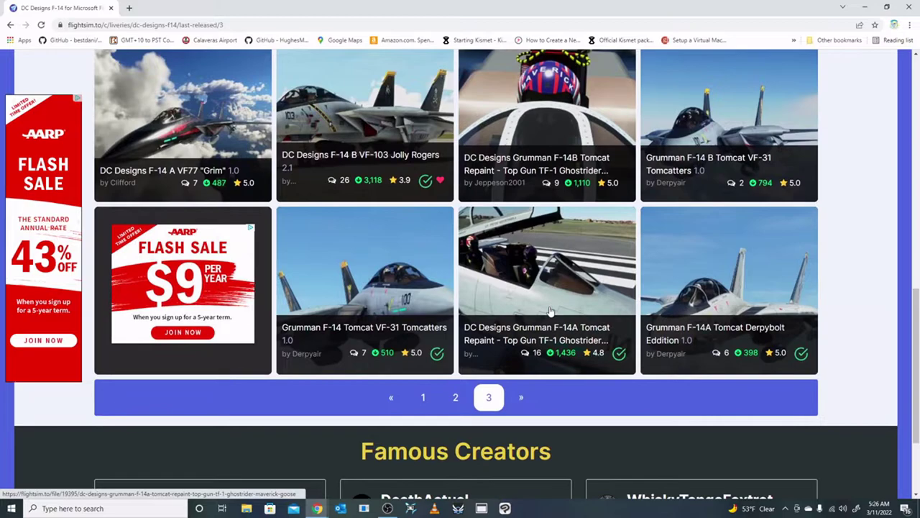
scroll(550, 311, "up", 2)
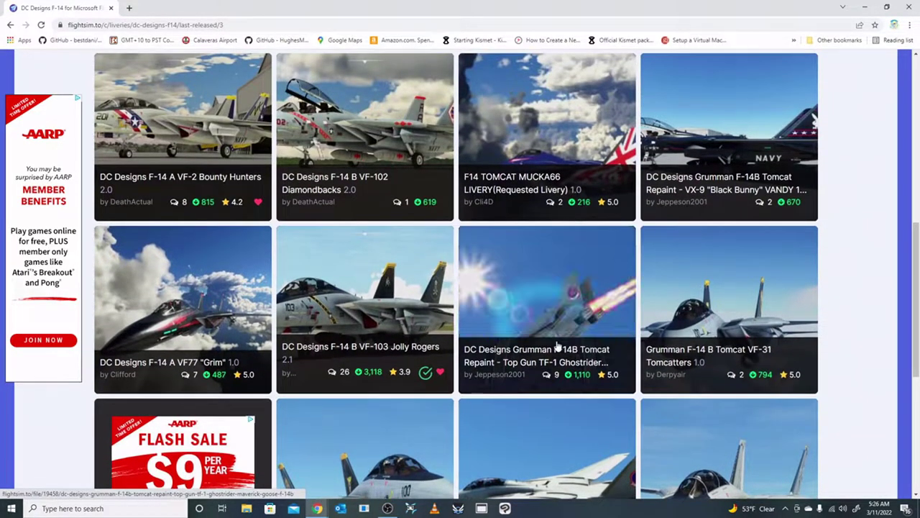
scroll(558, 346, "up", 2)
scroll(557, 345, "down", 3)
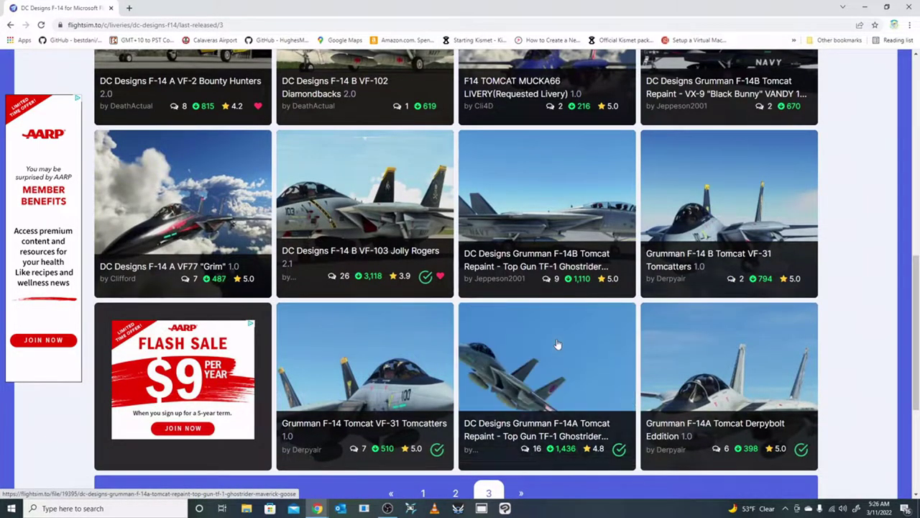
scroll(557, 345, "down", 1)
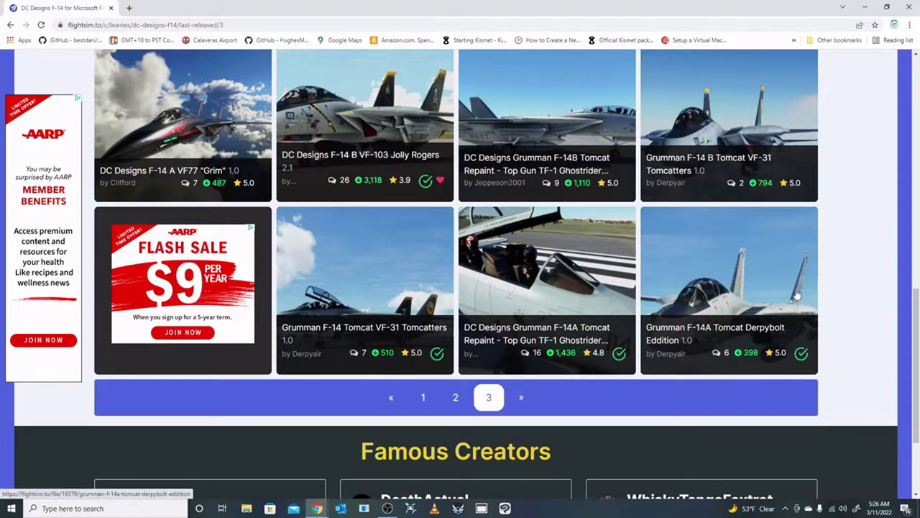
Return to page 2 of the DC Designs F-14 liveries and examine the repaints listed there.
left_click(456, 398)
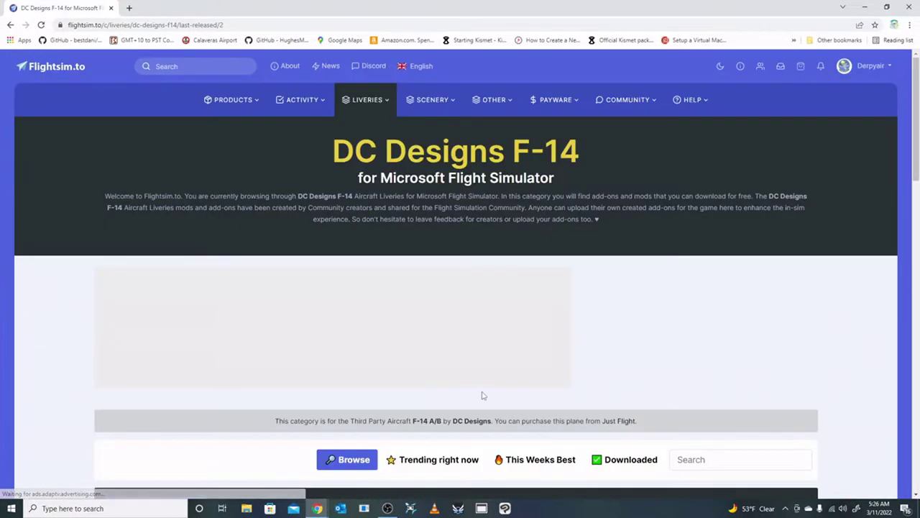
scroll(601, 360, "down", 4)
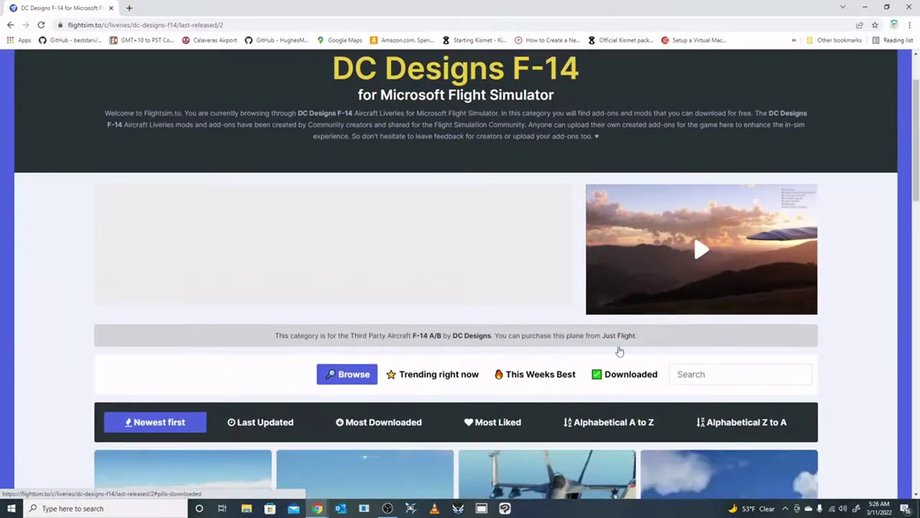
scroll(644, 322, "down", 4)
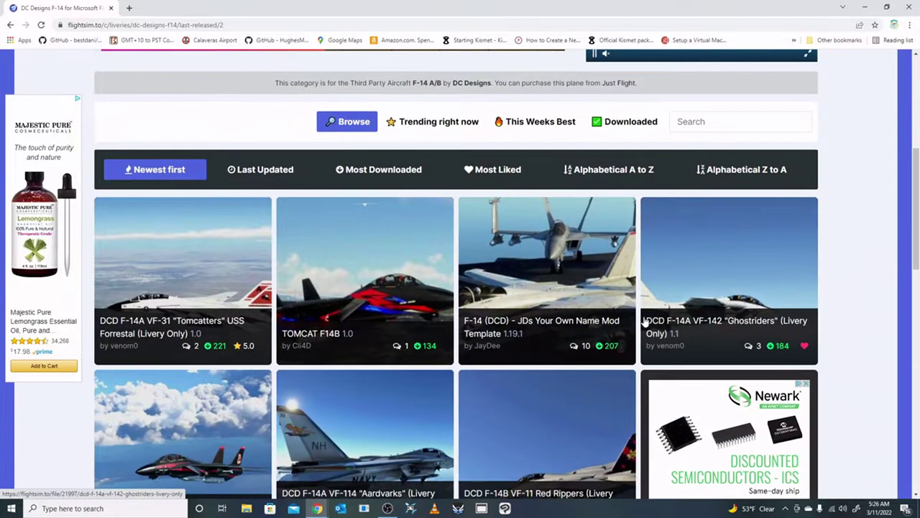
scroll(645, 322, "down", 1)
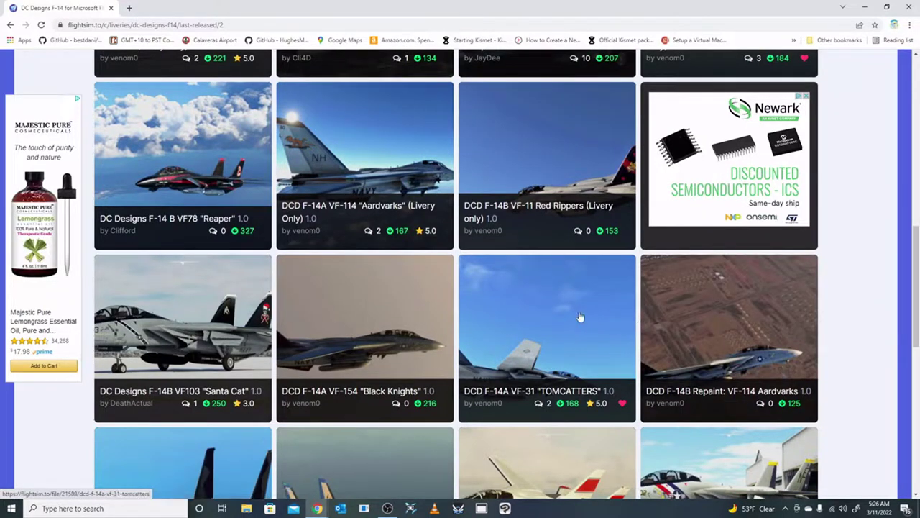
scroll(580, 318, "down", 4)
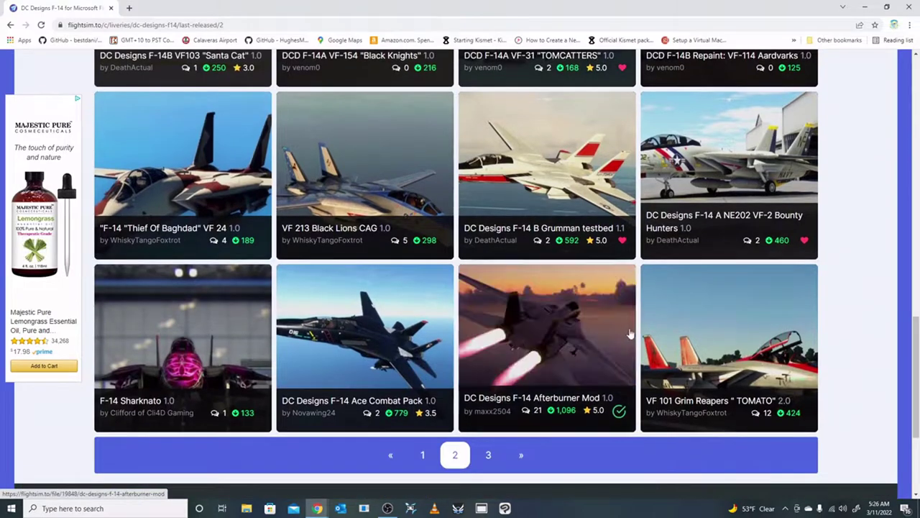
scroll(449, 384, "down", 1)
Open page 1 of the DC Designs F-14 liveries and examine its newest repaints.
left_click(423, 360)
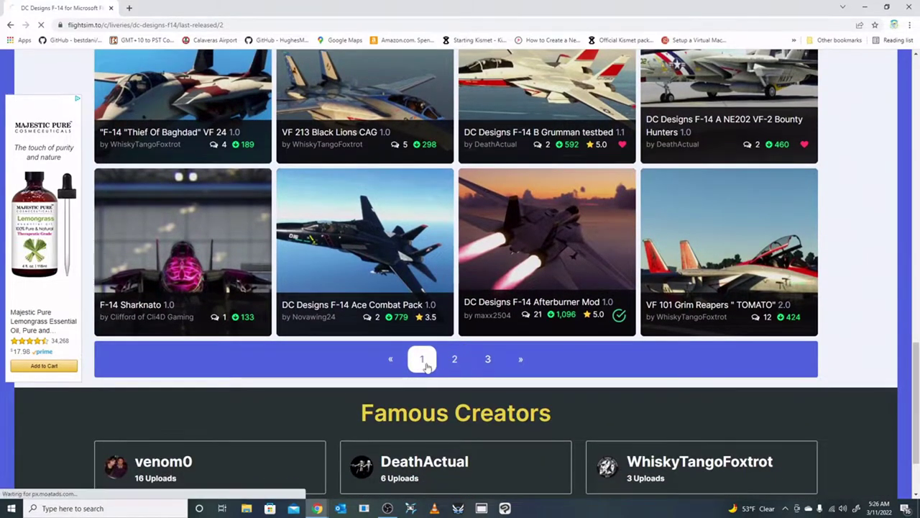
scroll(624, 341, "down", 4)
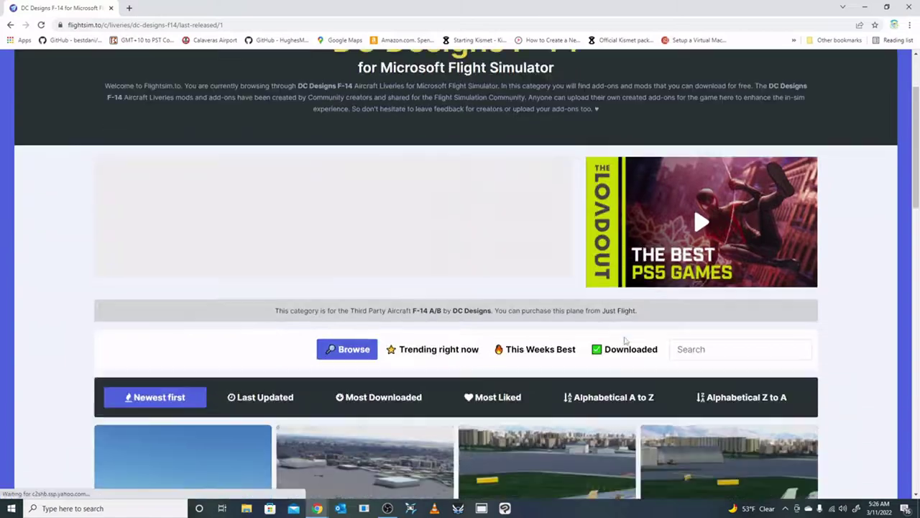
scroll(626, 343, "down", 2)
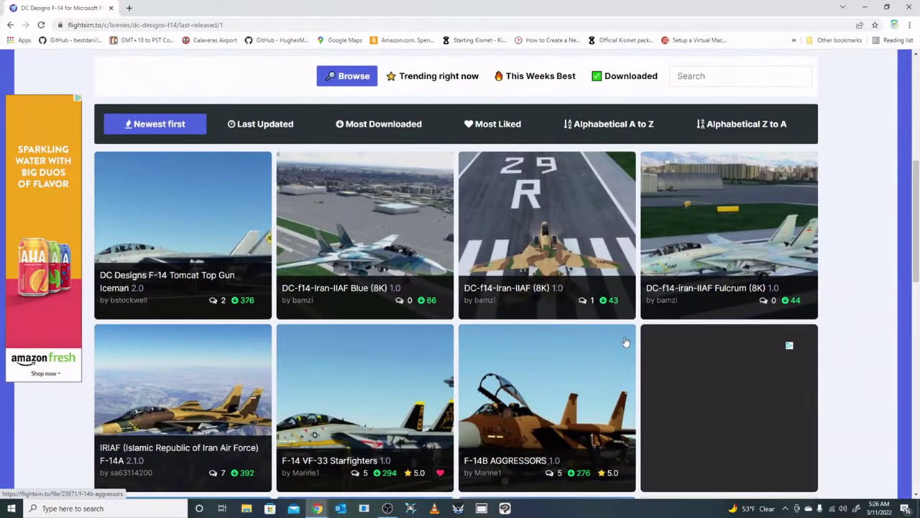
scroll(625, 343, "down", 4)
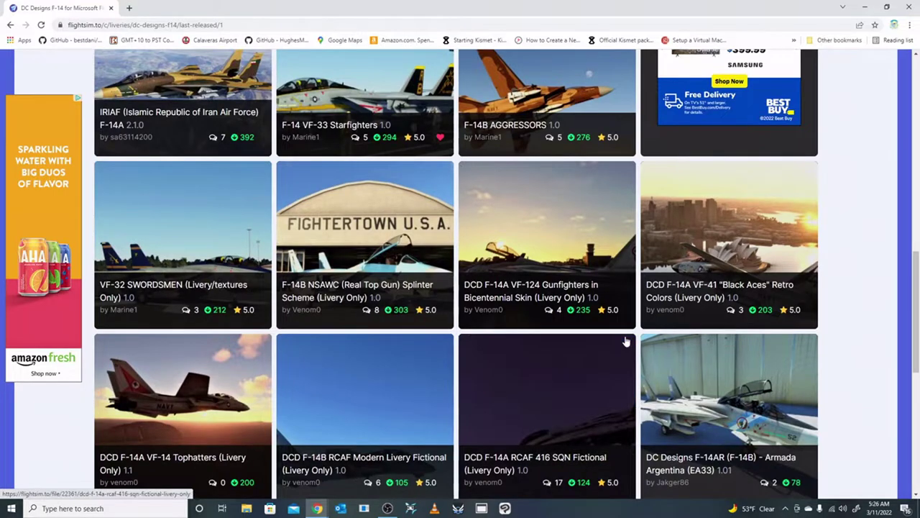
scroll(625, 342, "down", 3)
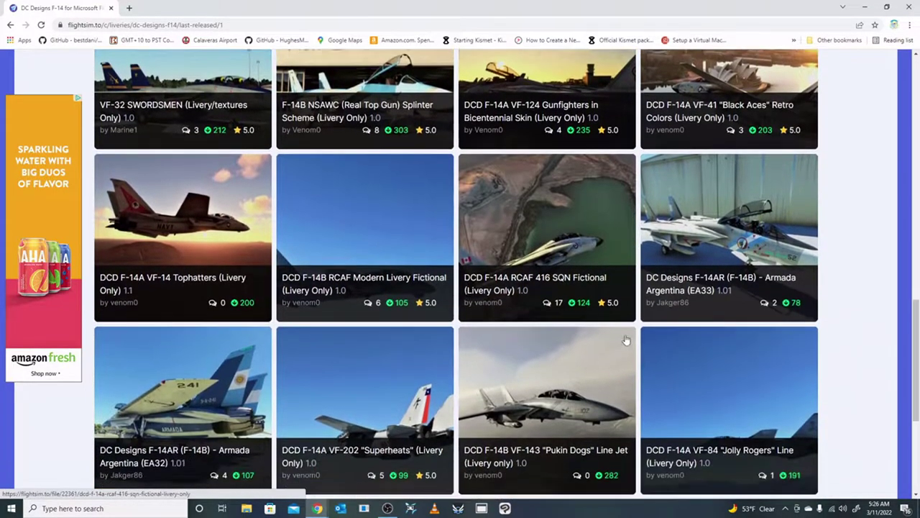
scroll(626, 342, "down", 1)
scroll(626, 341, "up", 9)
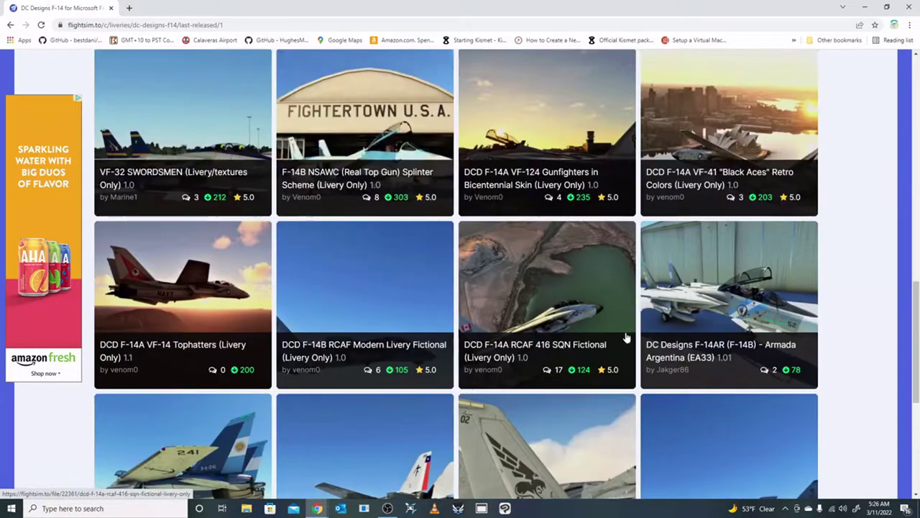
scroll(208, 218, "up", 4)
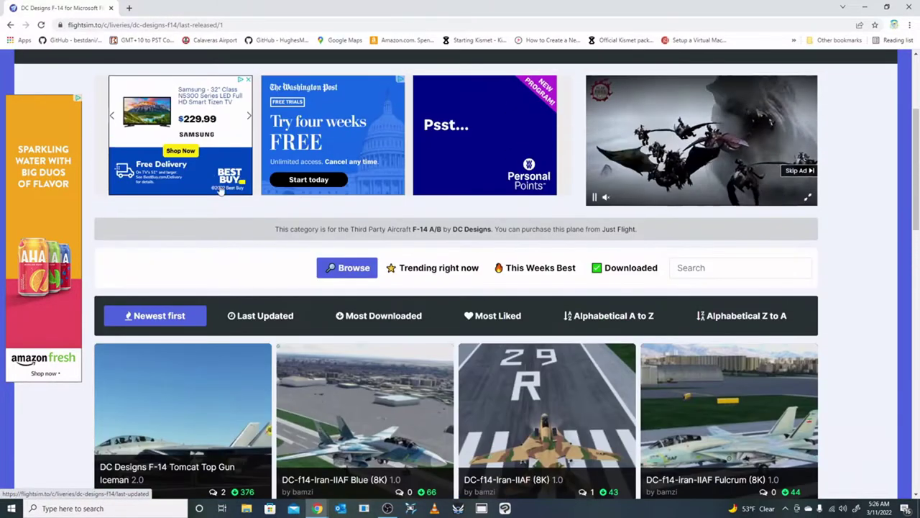
scroll(201, 144, "up", 4)
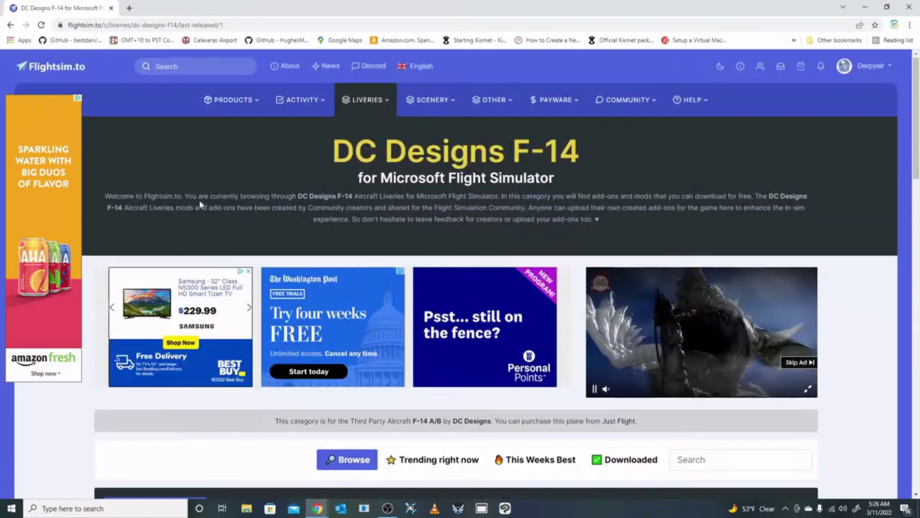
Search the site for pony767 and open the Grumman F-14B Tomcat Black Aces livery from the results.
left_click(198, 67)
type("puny767")
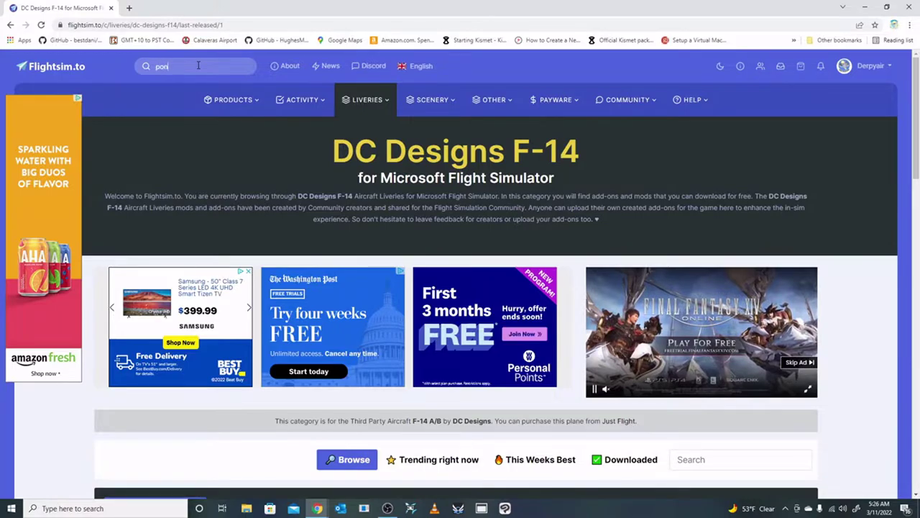
key("Return")
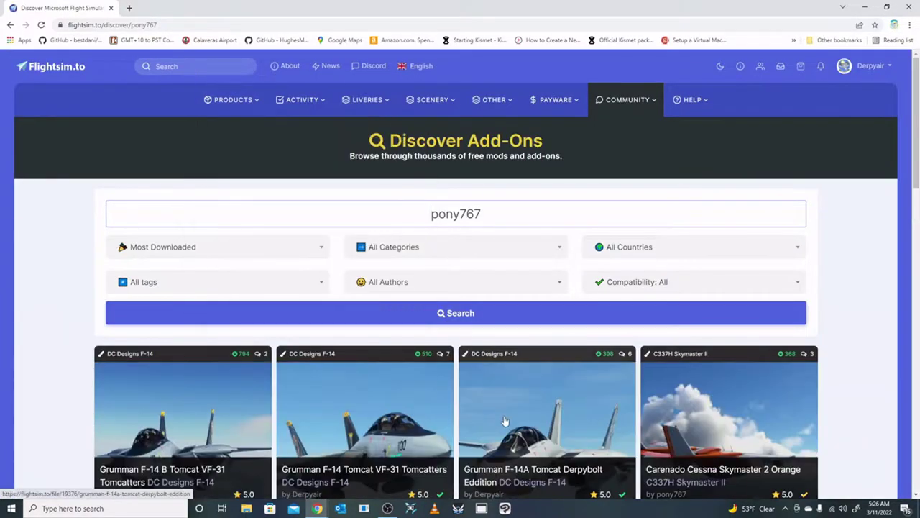
scroll(513, 381, "down", 2)
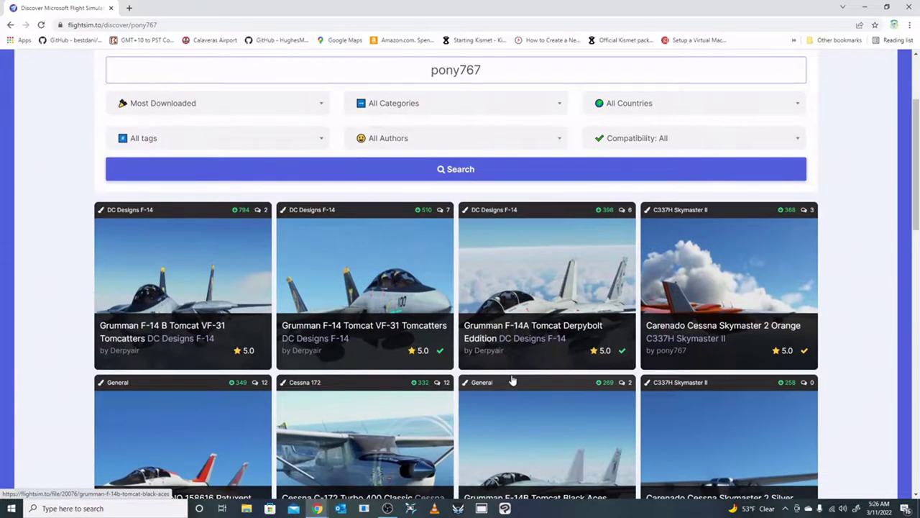
scroll(512, 381, "down", 1)
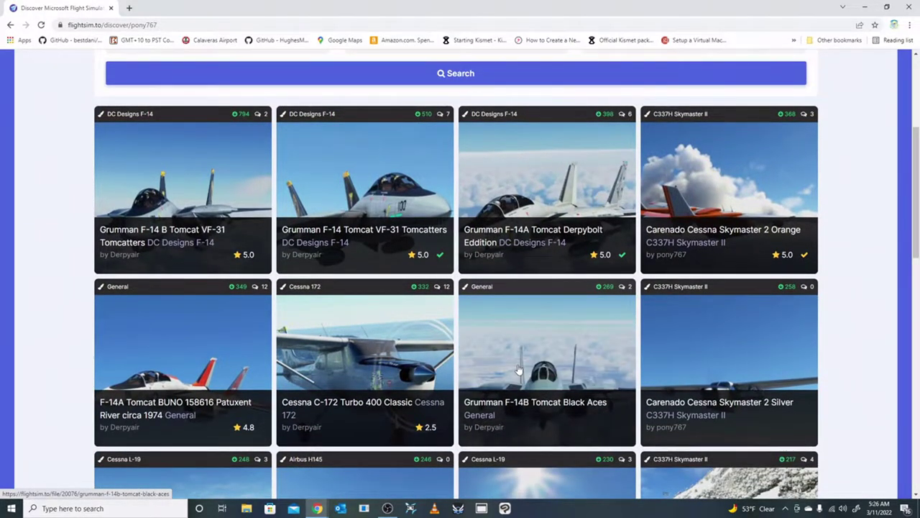
left_click(518, 369)
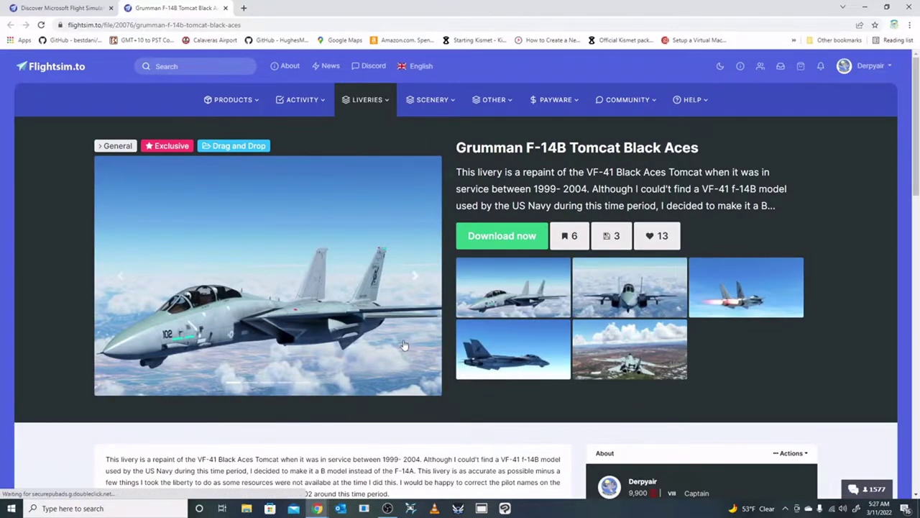
Download the Grumman F-14B Tomcat Black Aces livery, dismiss the download dialog and close the browser.
left_click(500, 239)
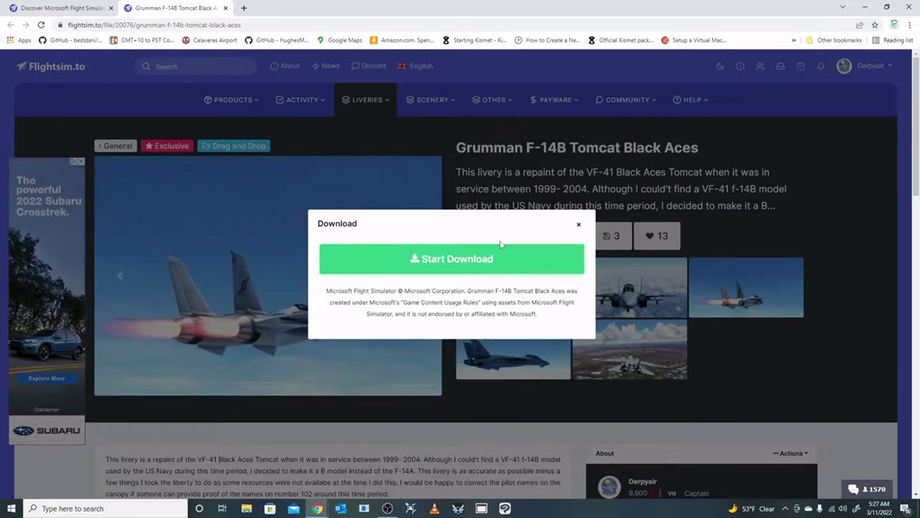
left_click(501, 255)
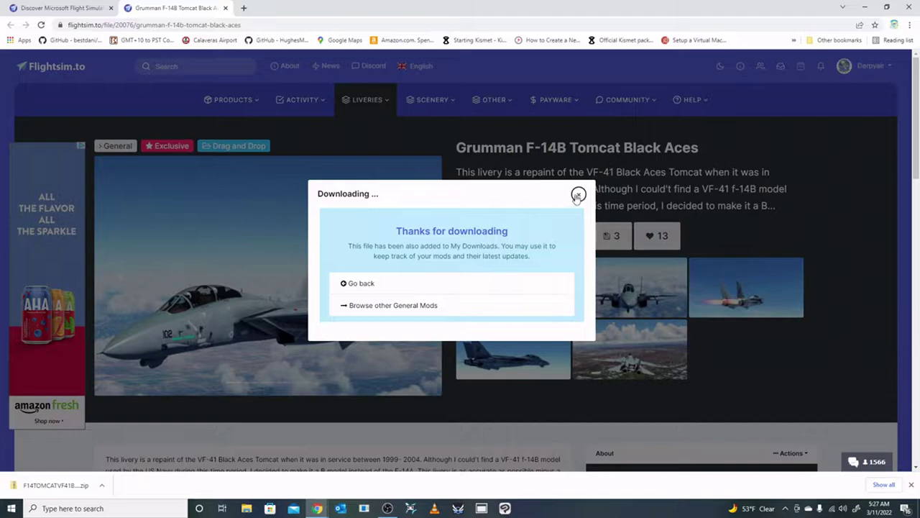
left_click(578, 195)
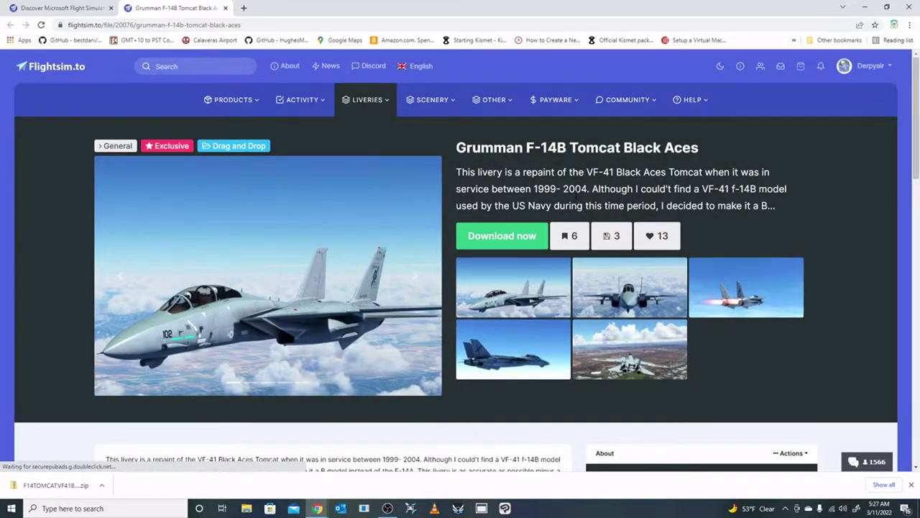
left_click(908, 9)
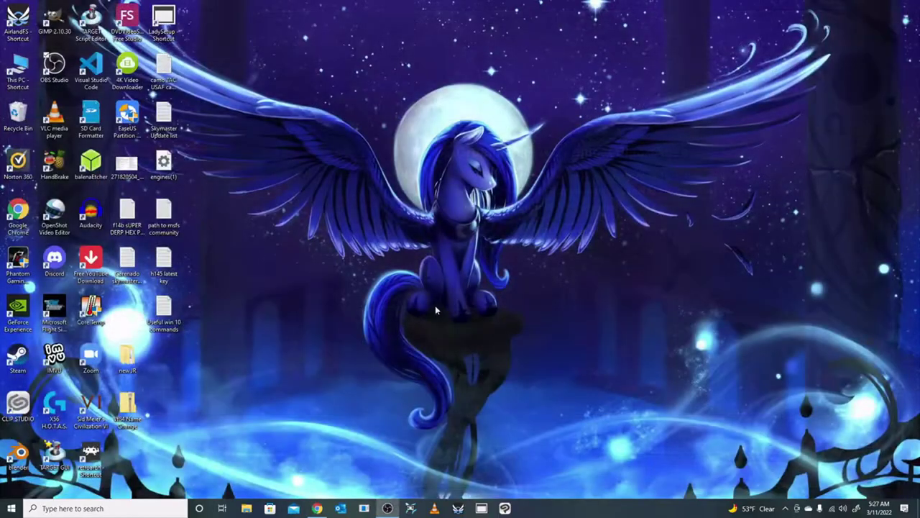
Open the Downloads folder in File Explorer and scan the F14TOMCATVF41B_4G16T archive with Norton 360.
double_click(19, 71)
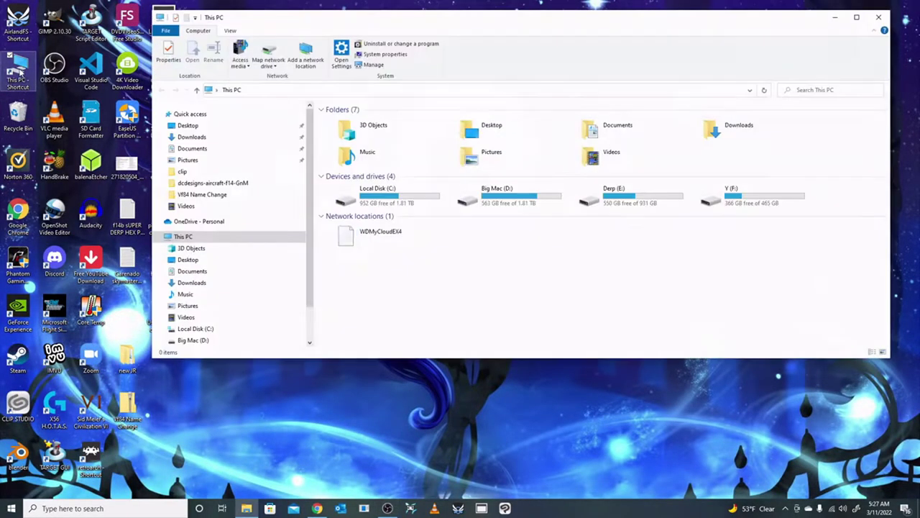
left_click(193, 282)
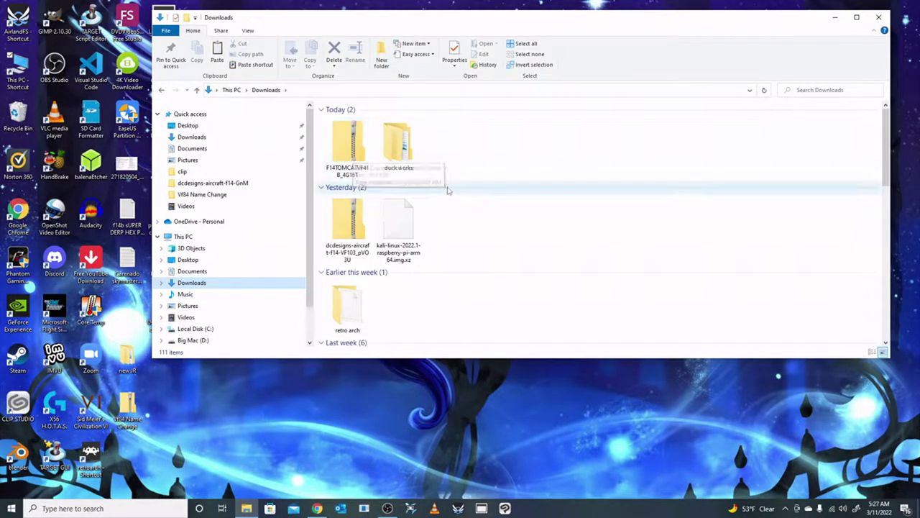
right_click(352, 151)
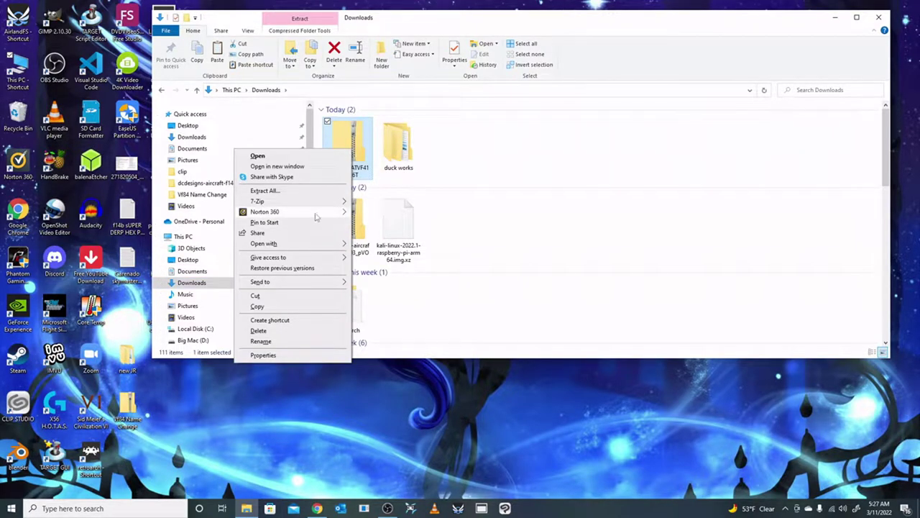
mouse_move(315, 214)
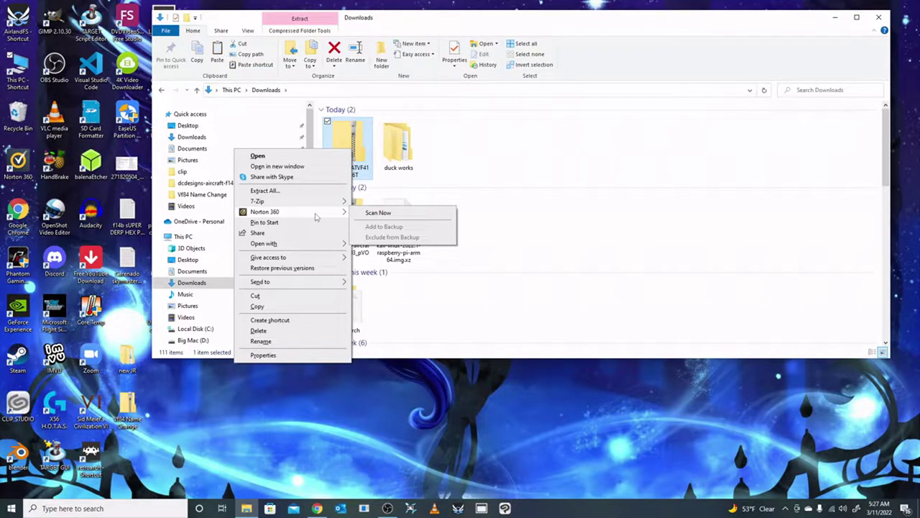
left_click(394, 214)
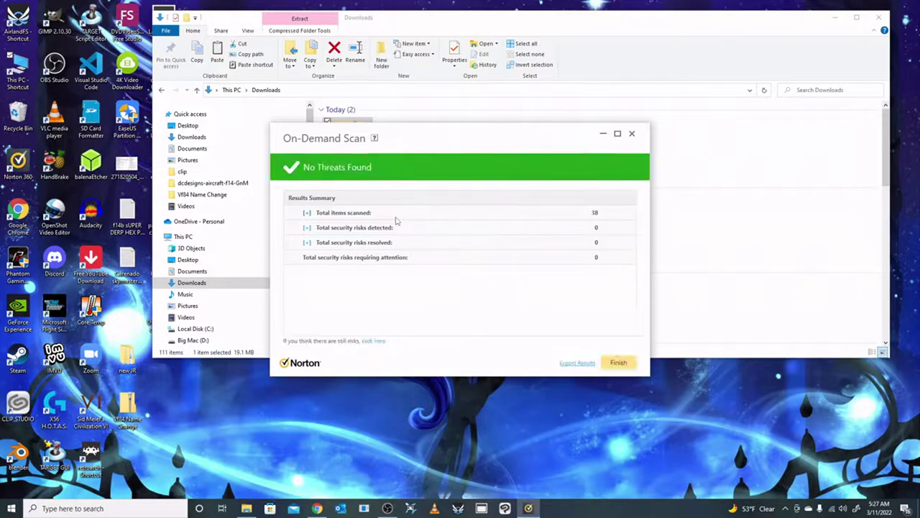
left_click(618, 363)
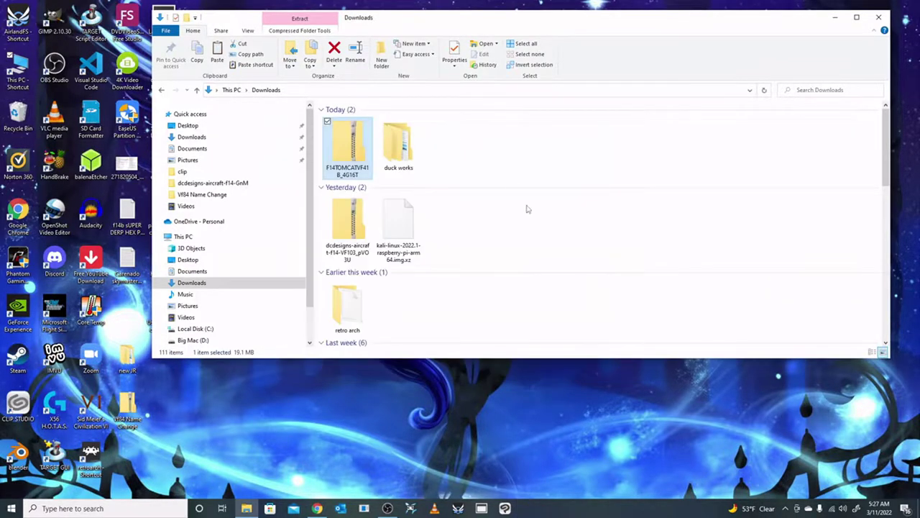
Create a new folder named F-14 Now in Downloads.
right_click(474, 141)
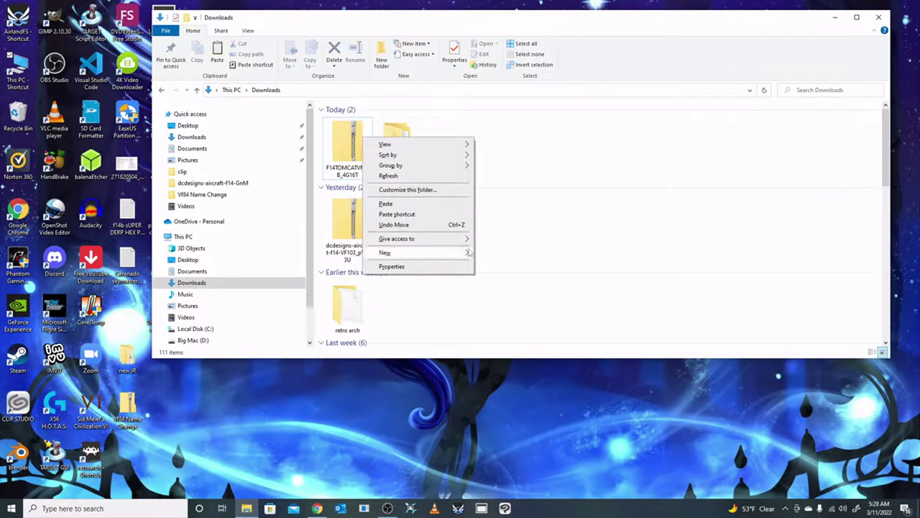
left_click(493, 251)
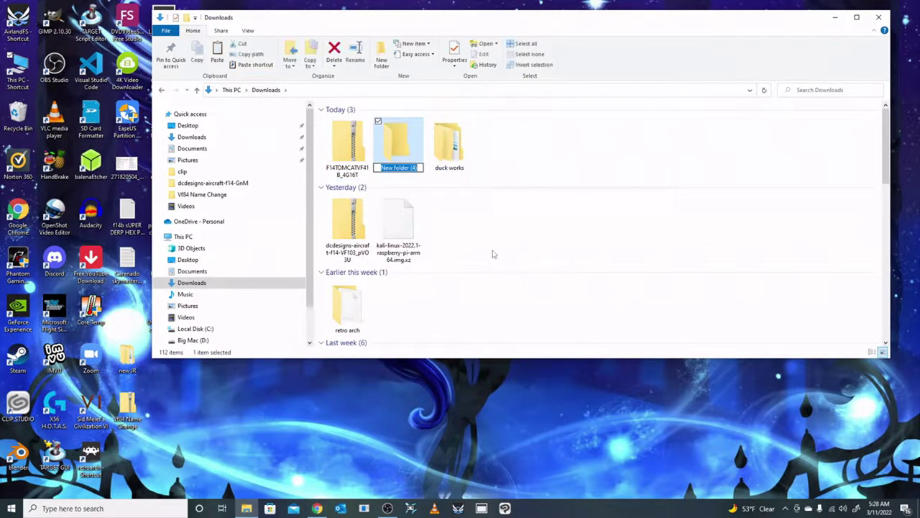
type("F")
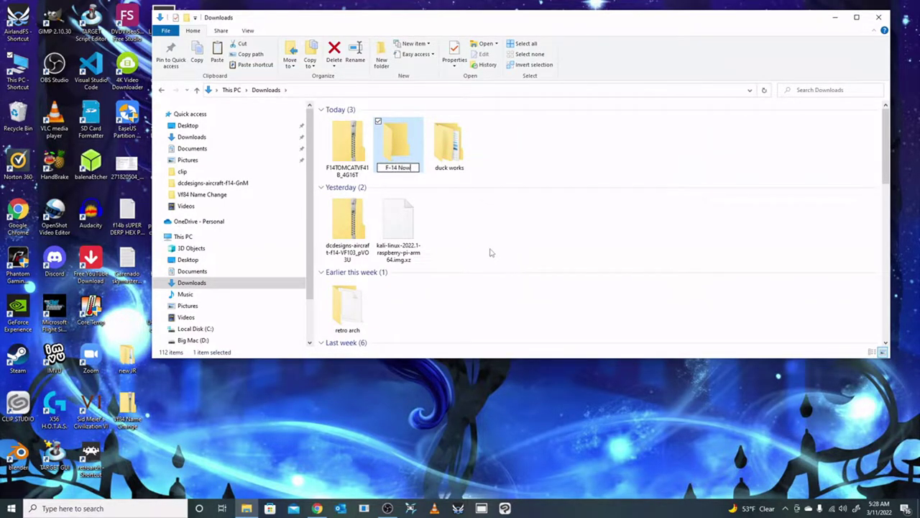
type("-14 Now")
key("Return")
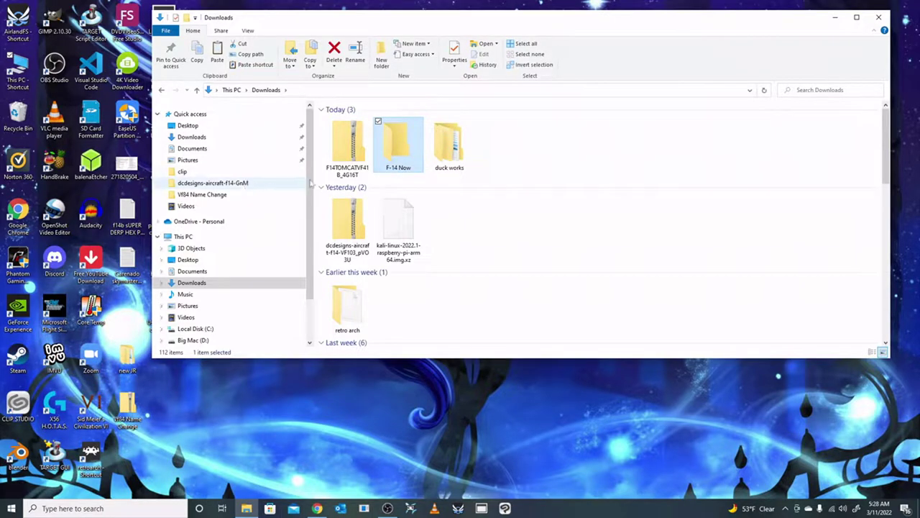
Move the F14TOMCATVF41B_4G16T archive into the F-14 Now folder and open the archive from there.
left_click_drag(347, 154, 396, 151)
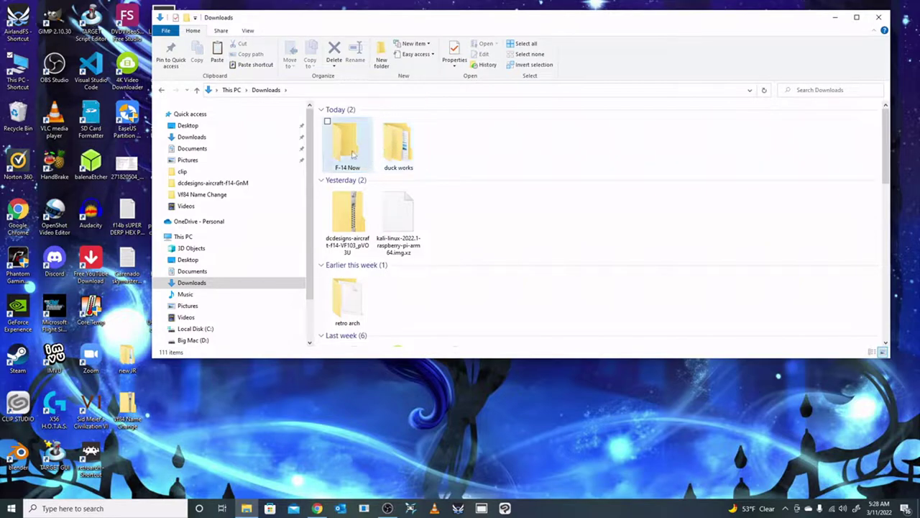
double_click(347, 148)
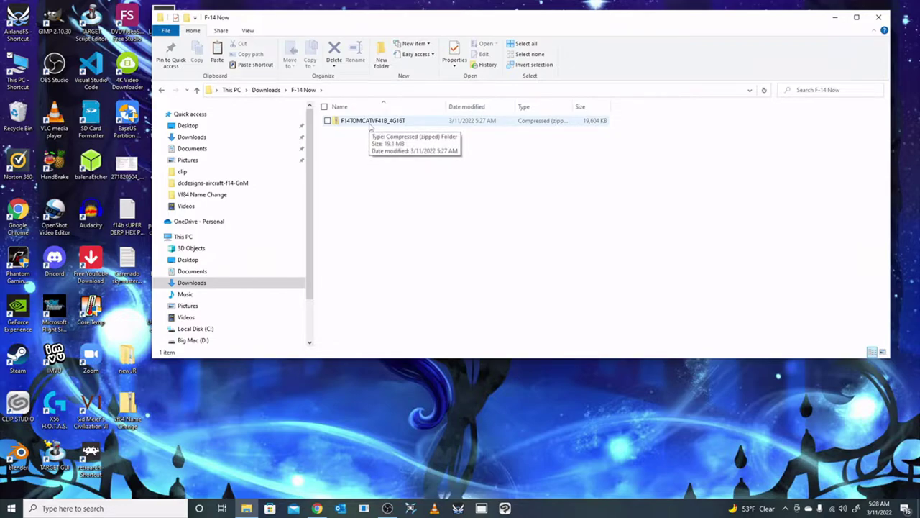
double_click(370, 121)
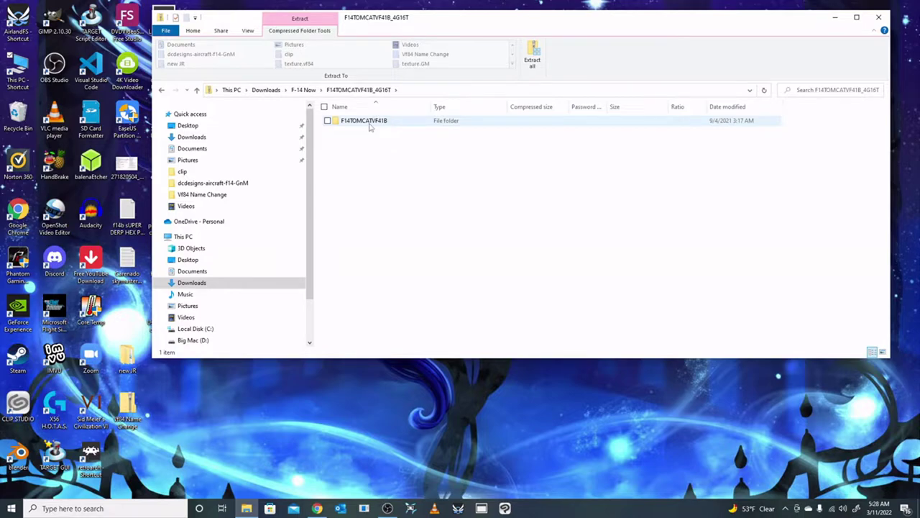
Open the F14TOMCATVF41B folder inside the archive, read the installation instructions in its Read Me file and close the file.
double_click(371, 122)
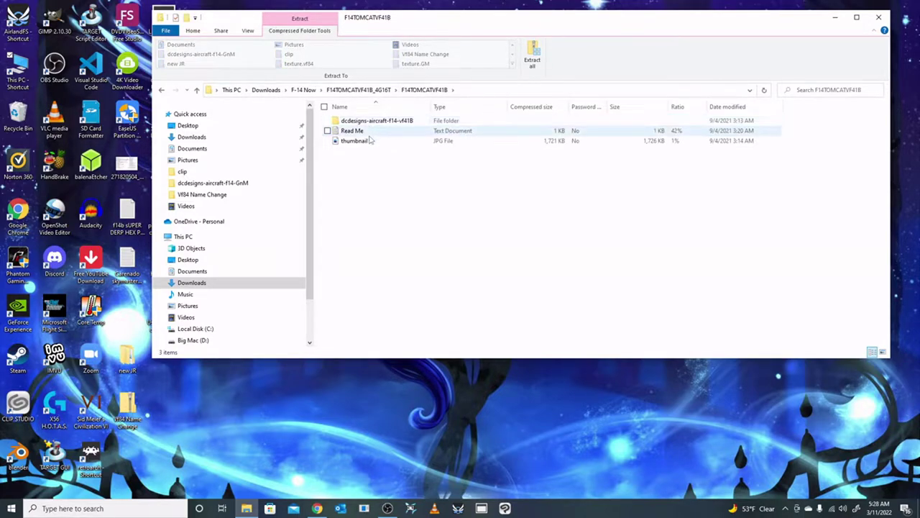
double_click(365, 132)
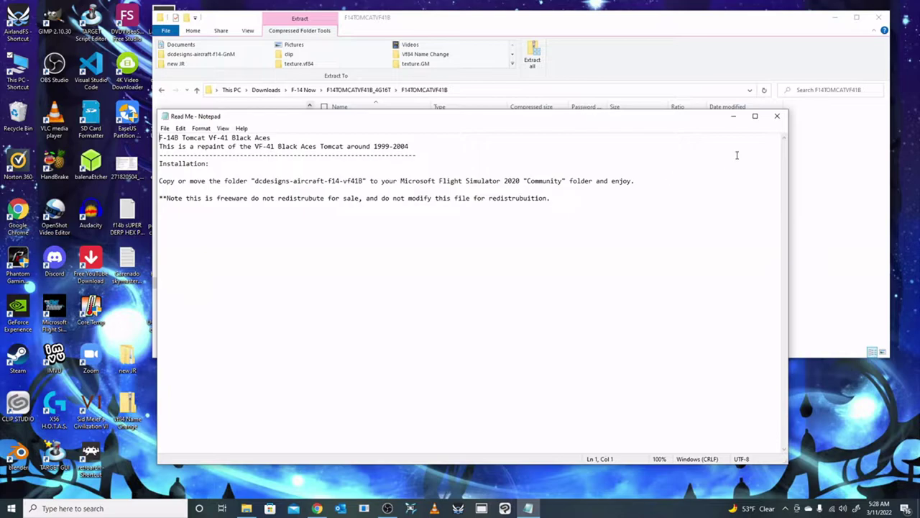
left_click(776, 117)
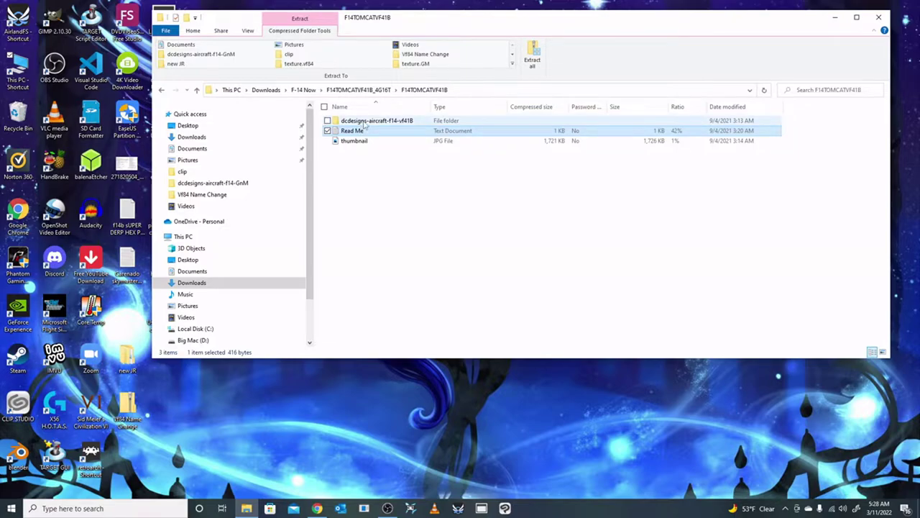
left_click(394, 187)
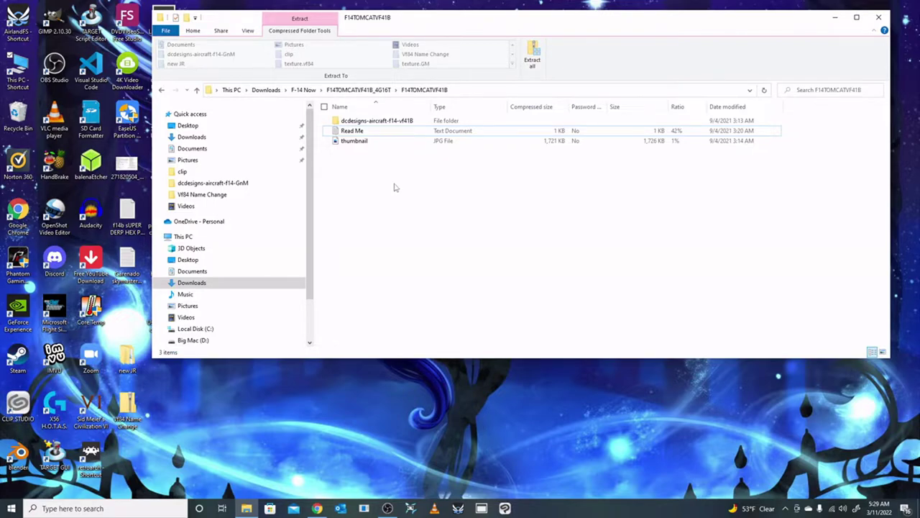
Go back to the F-14 Now folder and extract the F14TOMCATVF41B_4G16T archive there with 7-Zip.
left_click(161, 90)
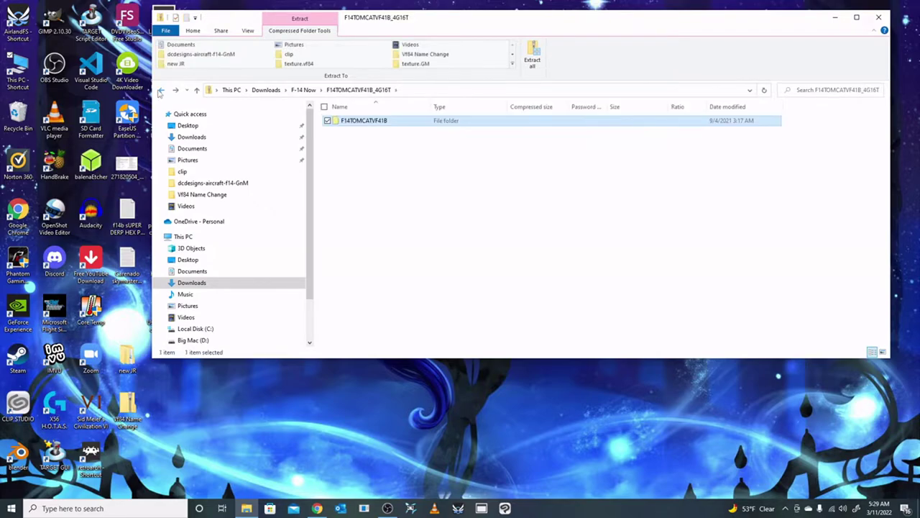
left_click(160, 90)
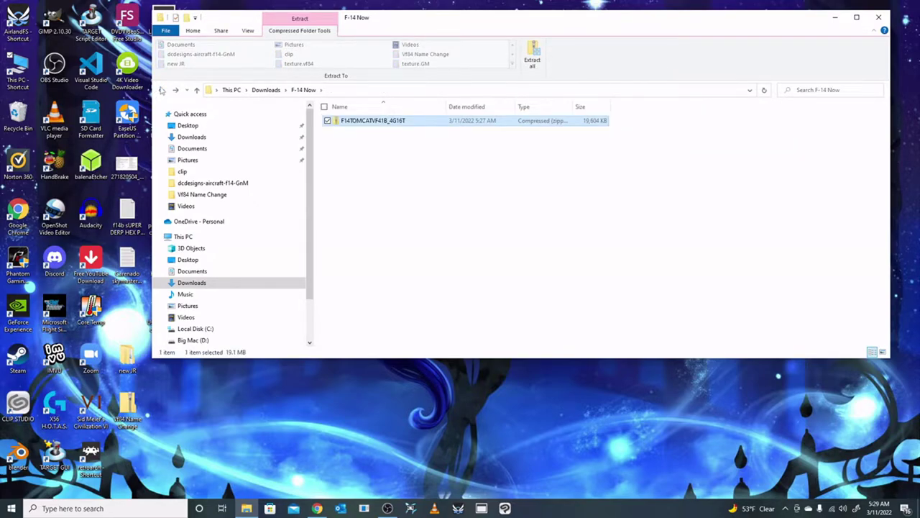
left_click(411, 199)
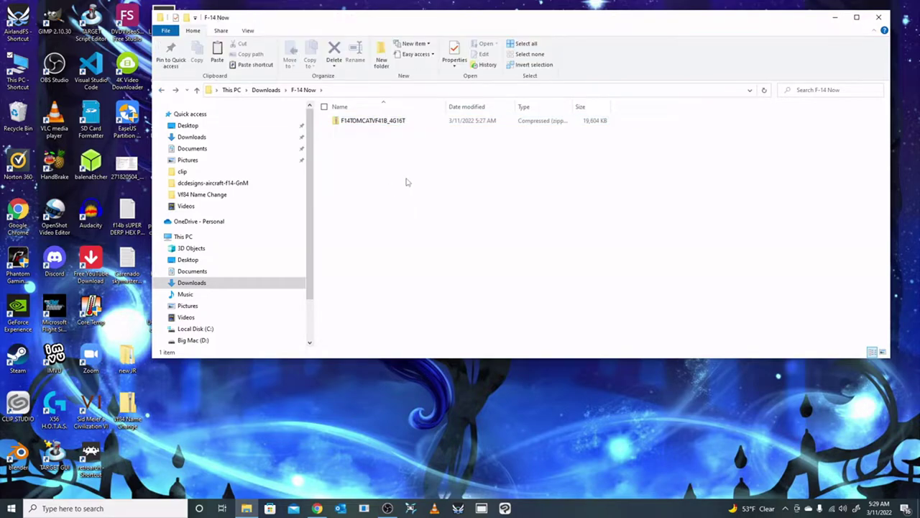
left_click(388, 125)
right_click(389, 125)
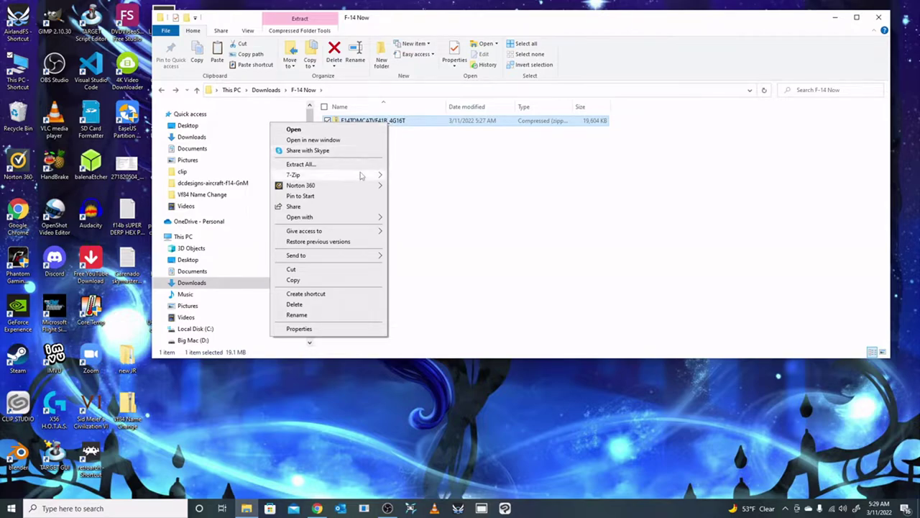
mouse_move(361, 176)
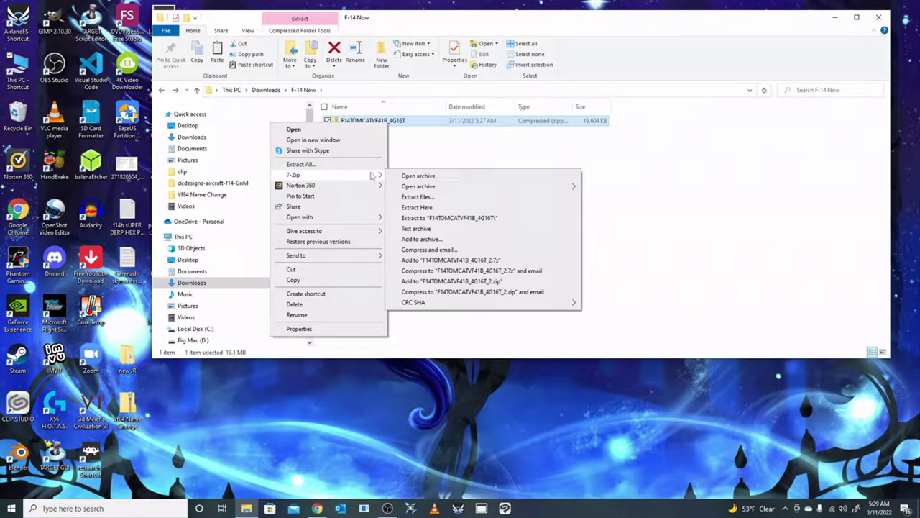
left_click(432, 208)
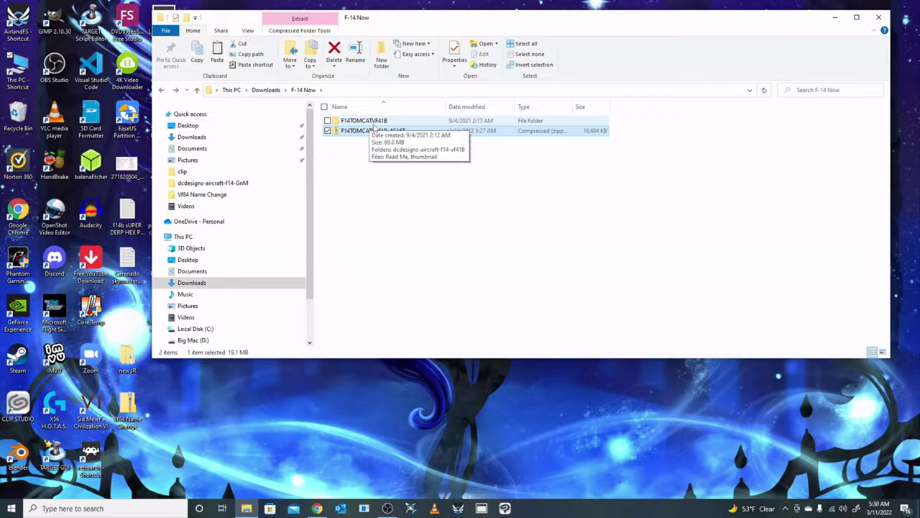
left_click(361, 178)
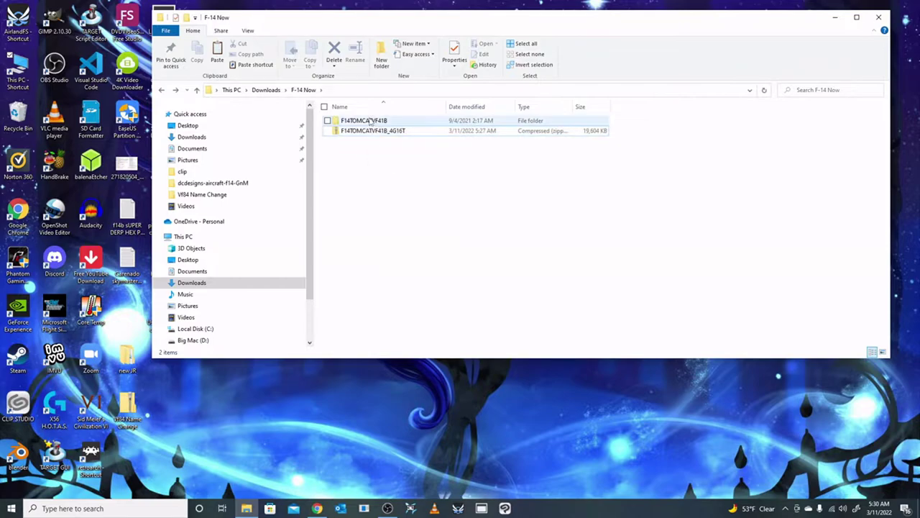
left_click(369, 121)
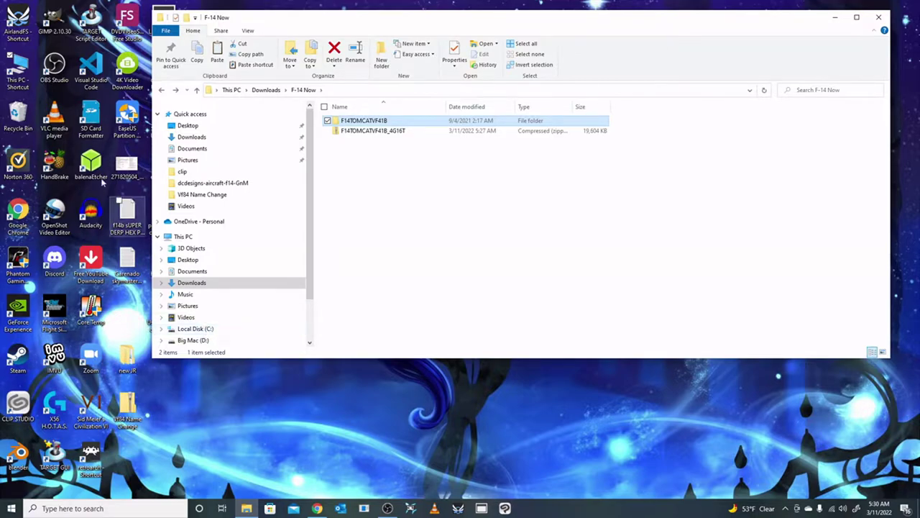
Open This PC in a second File Explorer window and place it below the F-14 Now folder's file list.
left_click(20, 69)
double_click(20, 69)
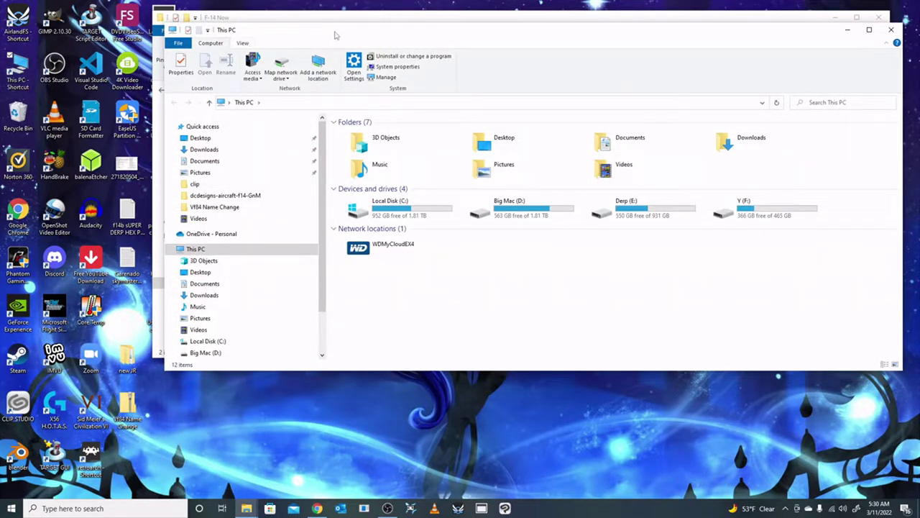
left_click_drag(335, 37, 359, 71)
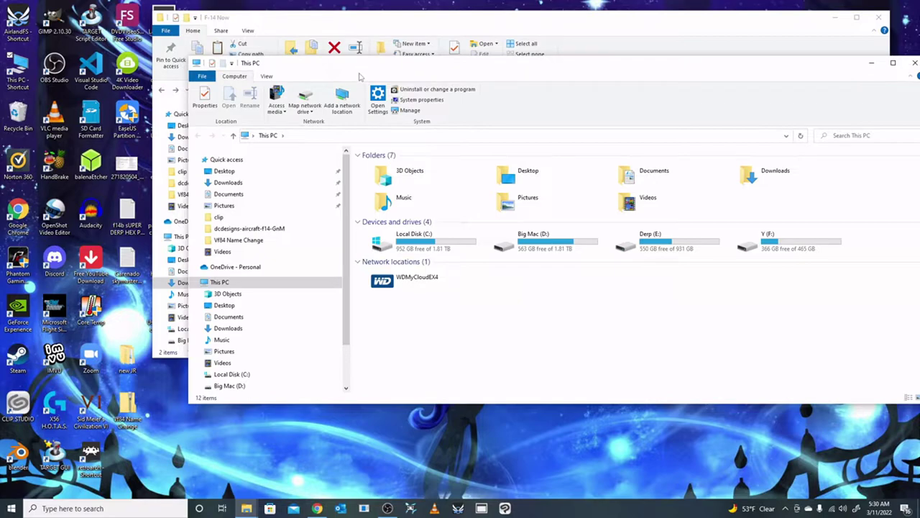
mouse_move(250, 511)
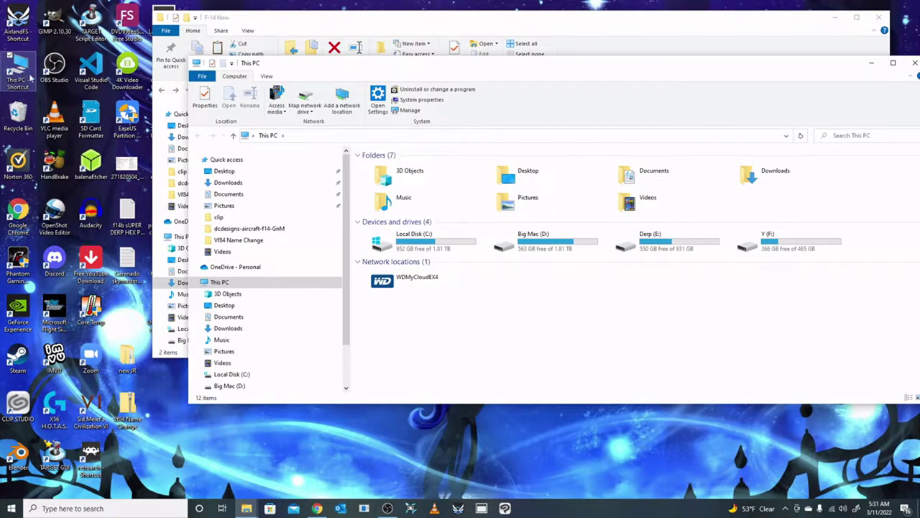
left_click(251, 510)
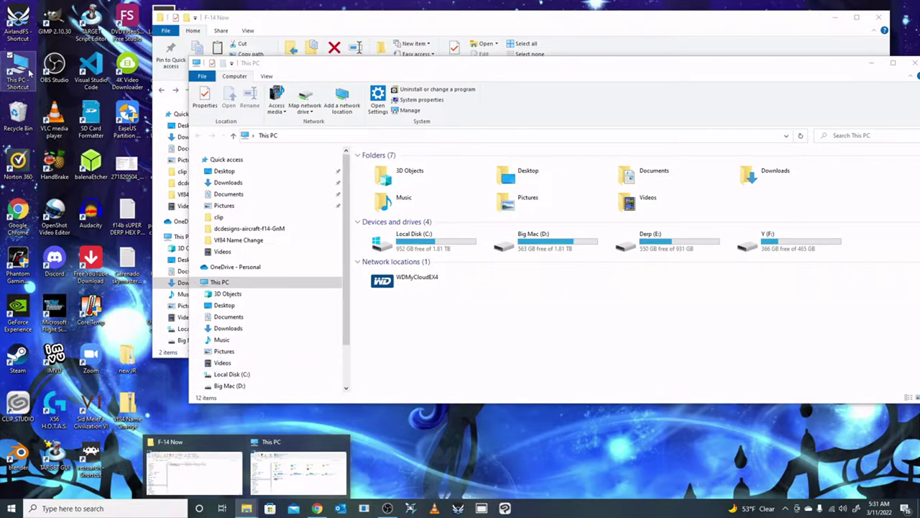
left_click(430, 326)
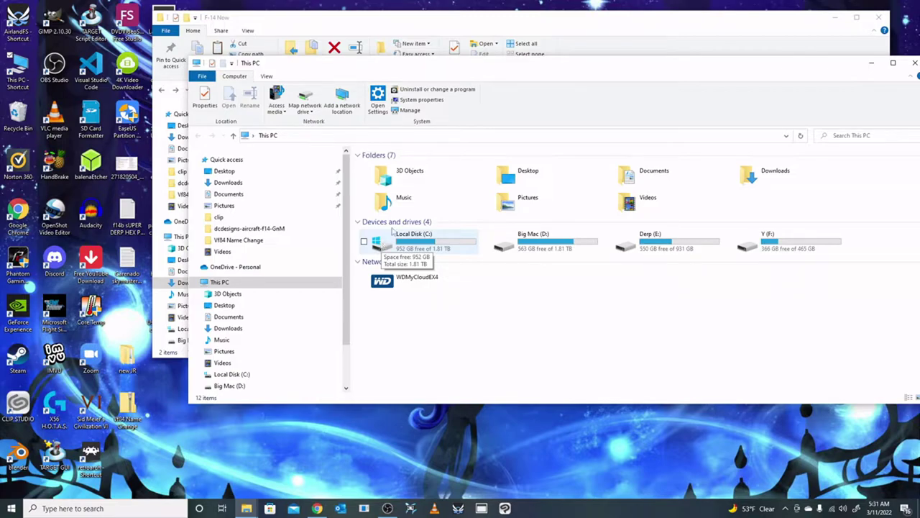
left_click_drag(504, 69, 471, 149)
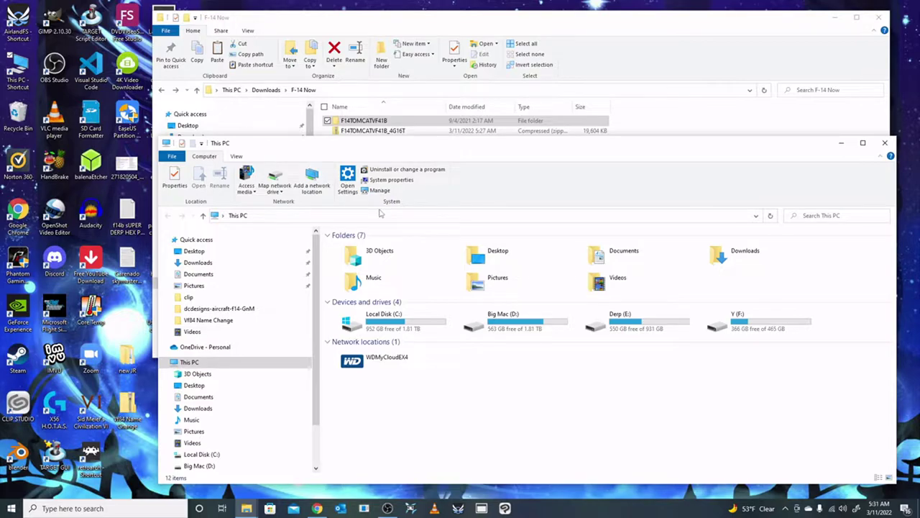
Open the user's profile folder under Users on Local Disk (C:) and make hidden items visible.
double_click(355, 332)
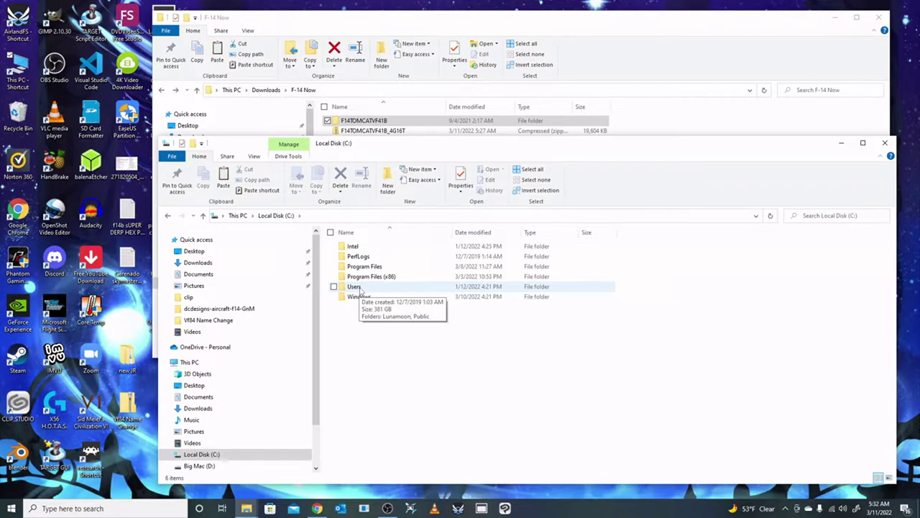
double_click(360, 288)
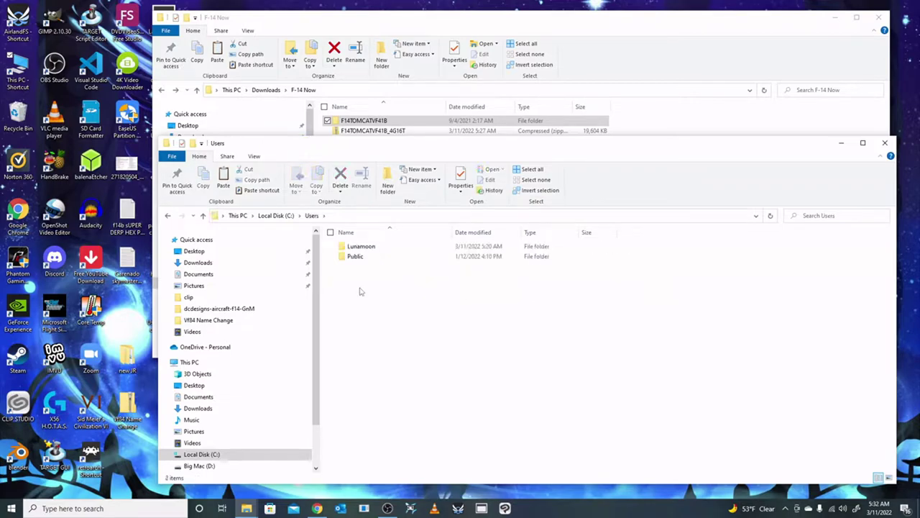
left_click(368, 250)
double_click(368, 250)
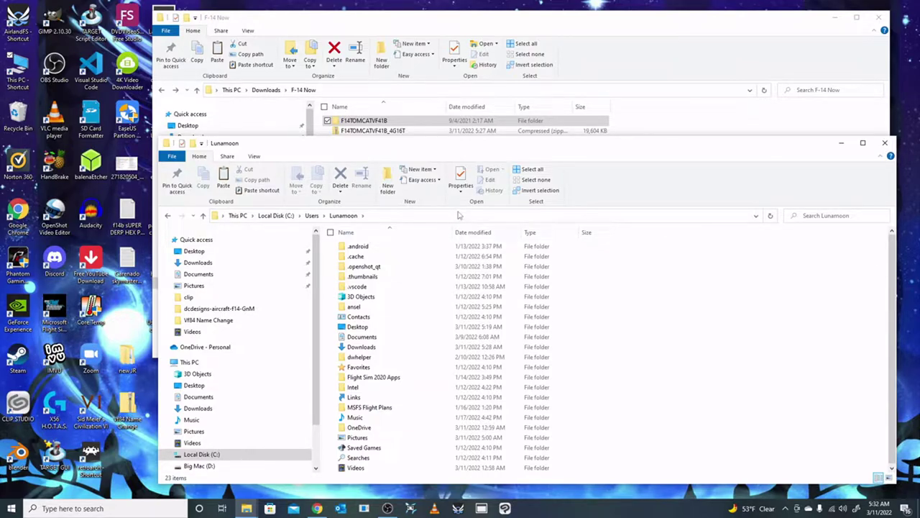
left_click(254, 157)
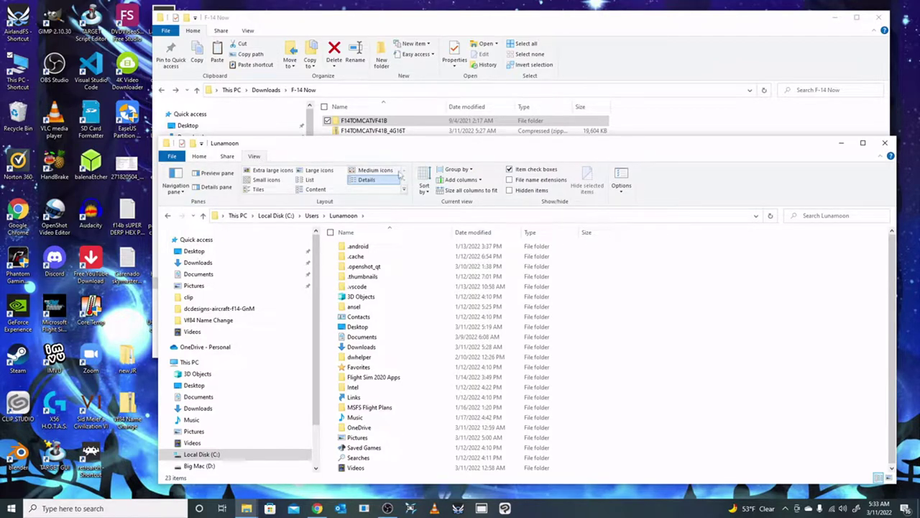
left_click(533, 193)
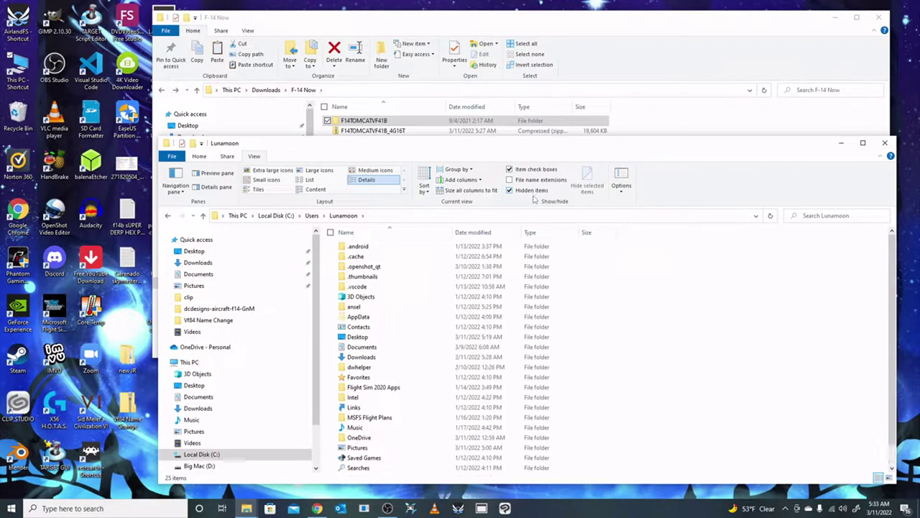
Open the Community folder in AppData, Roaming, Microsoft Flight Simulator, Packages.
double_click(409, 321)
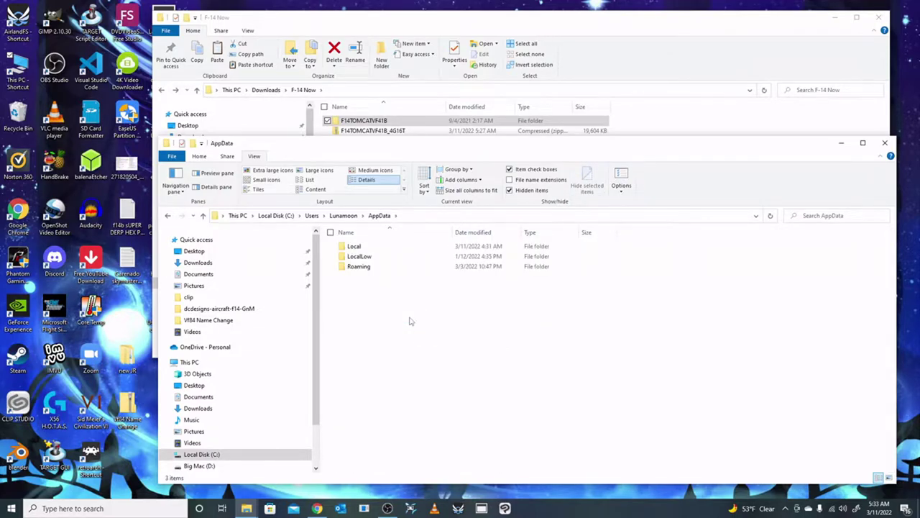
double_click(377, 267)
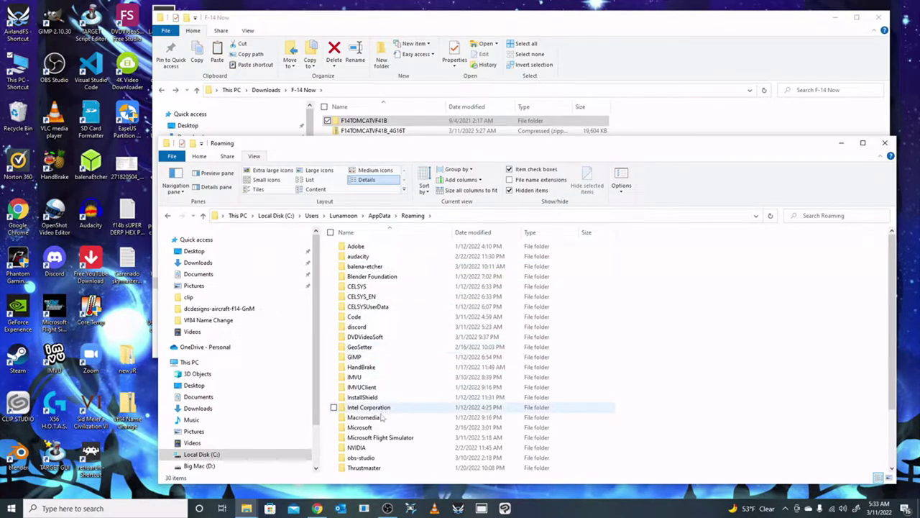
double_click(381, 439)
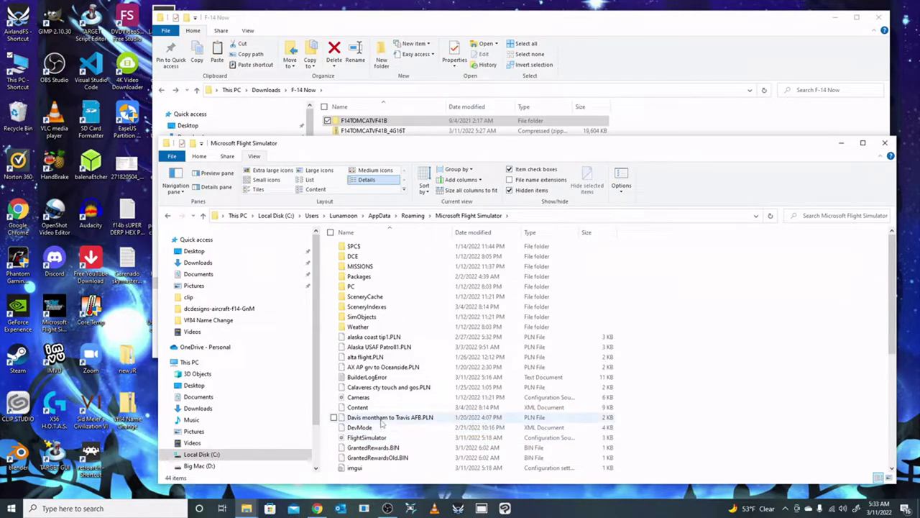
double_click(376, 281)
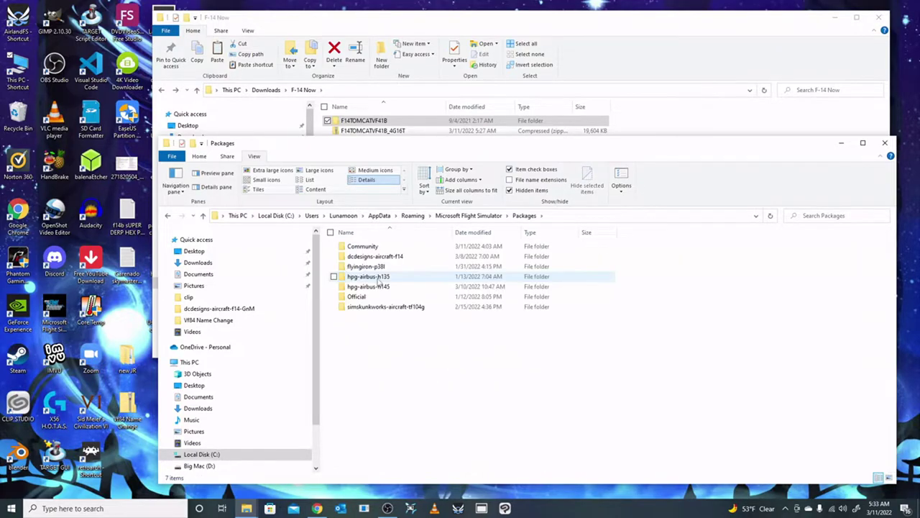
left_click(371, 248)
double_click(370, 248)
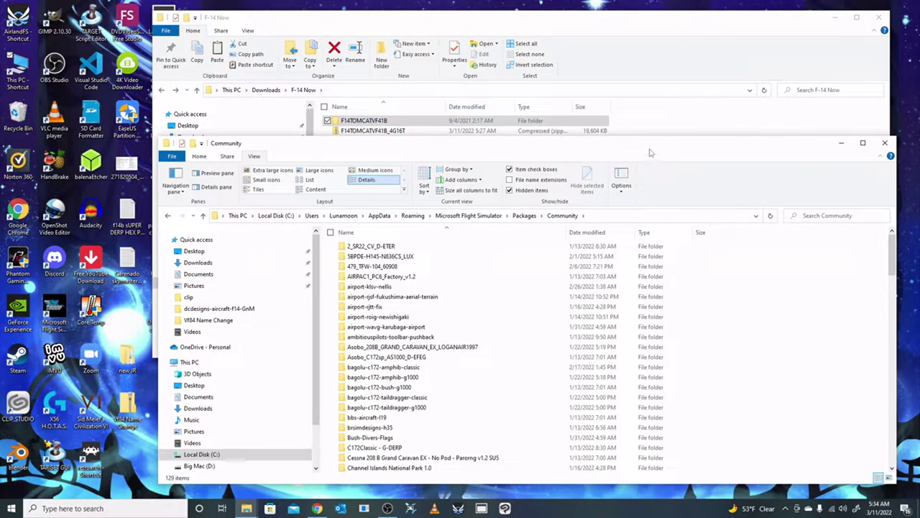
Offset the Community and F-14 Now windows from each other and open the extracted F14TOMCATVF41B folder.
left_click_drag(649, 153, 675, 160)
left_click_drag(650, 26, 588, 25)
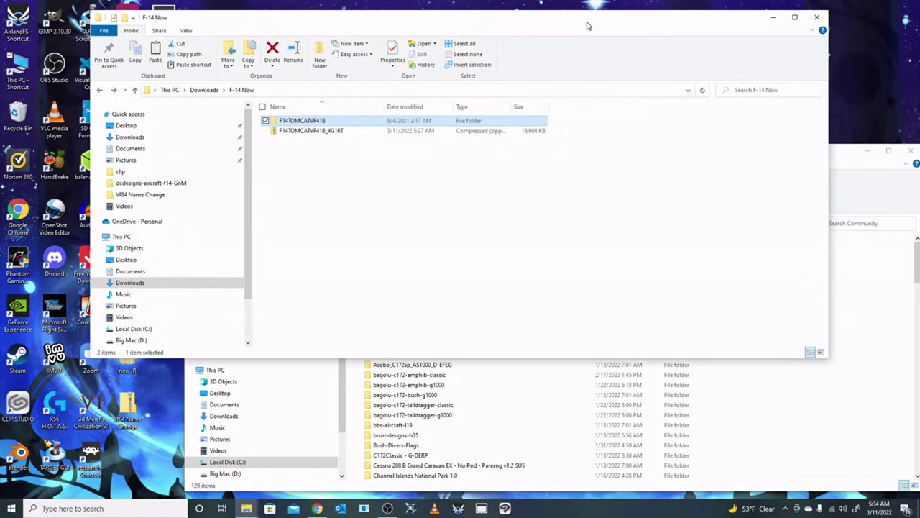
left_click(386, 253)
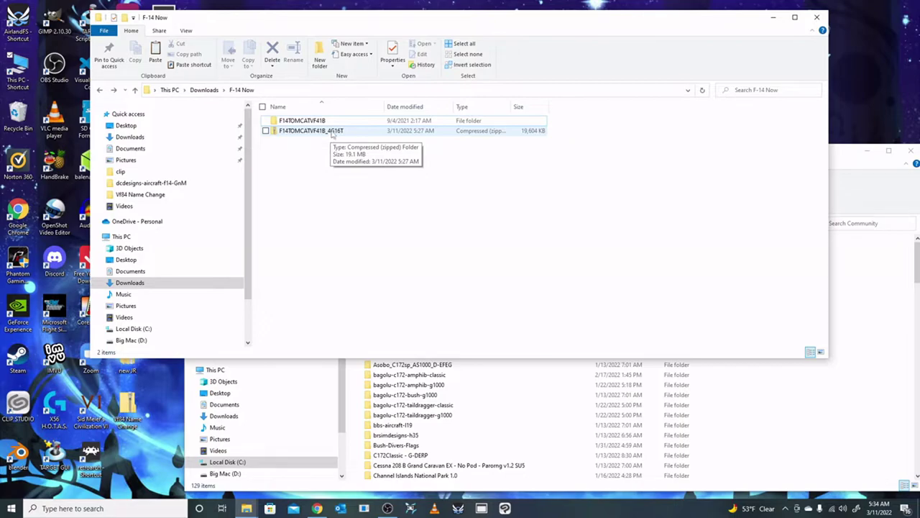
double_click(329, 124)
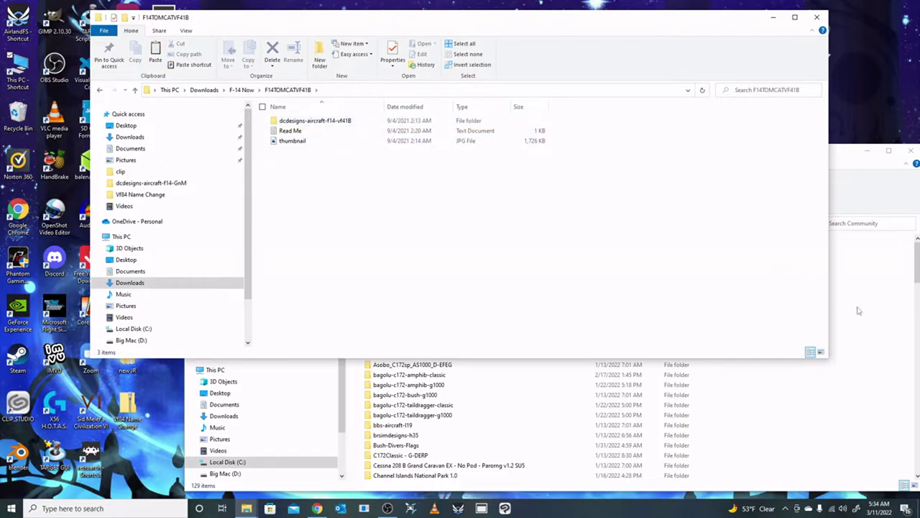
Check the extracted Read Me for which folder to copy, moving Notepad below the file list, and return to the F14TOMCATVF41B folder window.
left_click(300, 132)
left_click(300, 132)
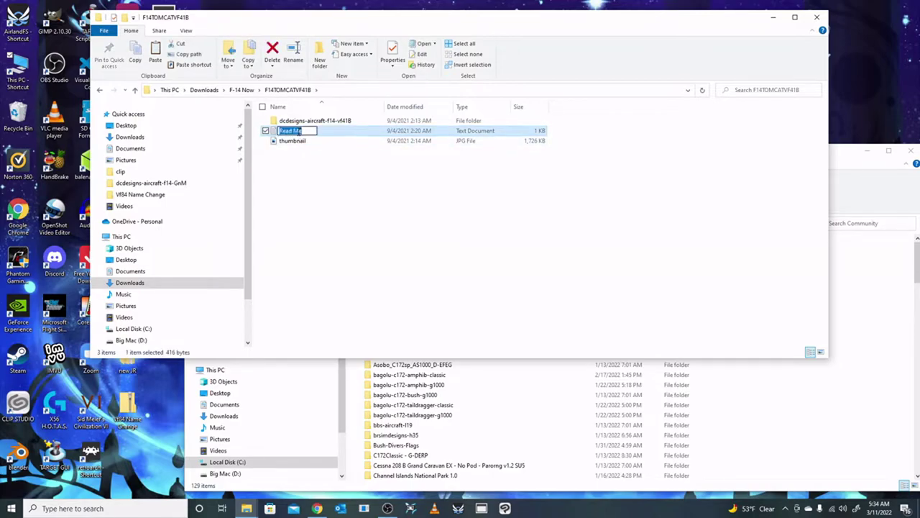
left_click(290, 189)
double_click(279, 132)
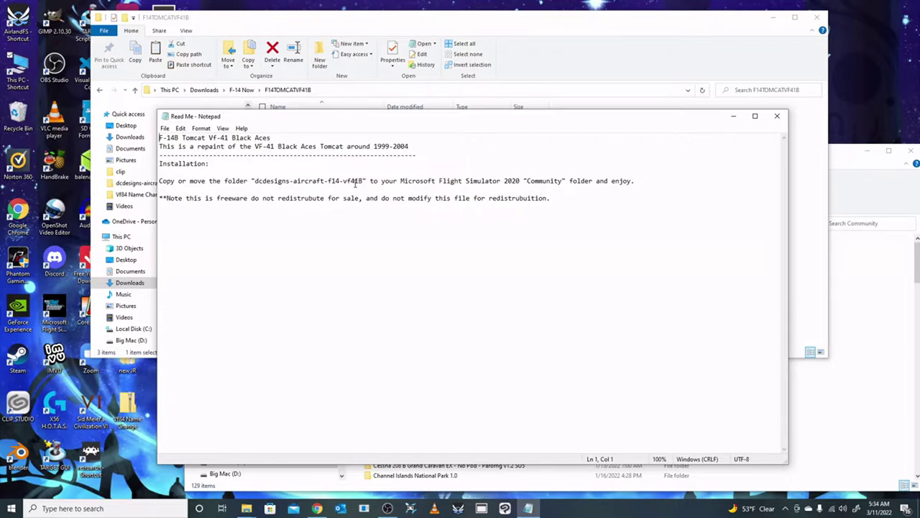
left_click_drag(418, 117, 432, 175)
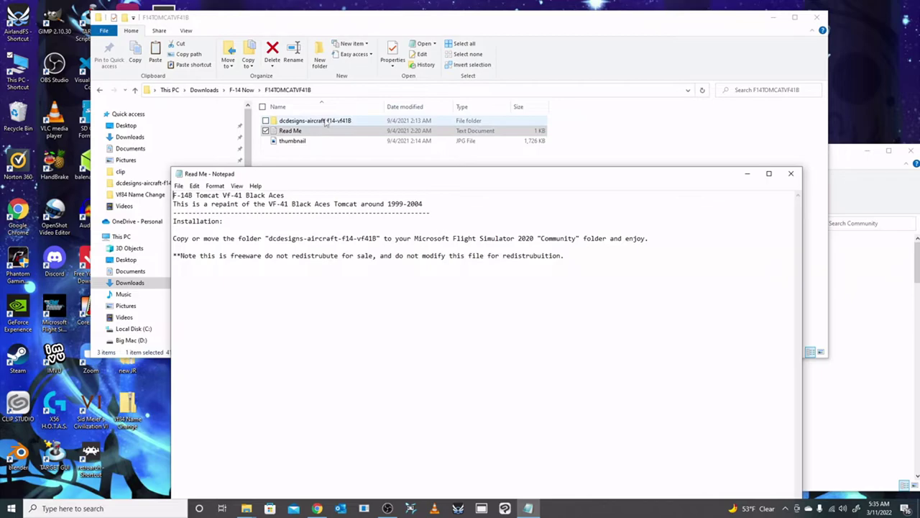
left_click(552, 67)
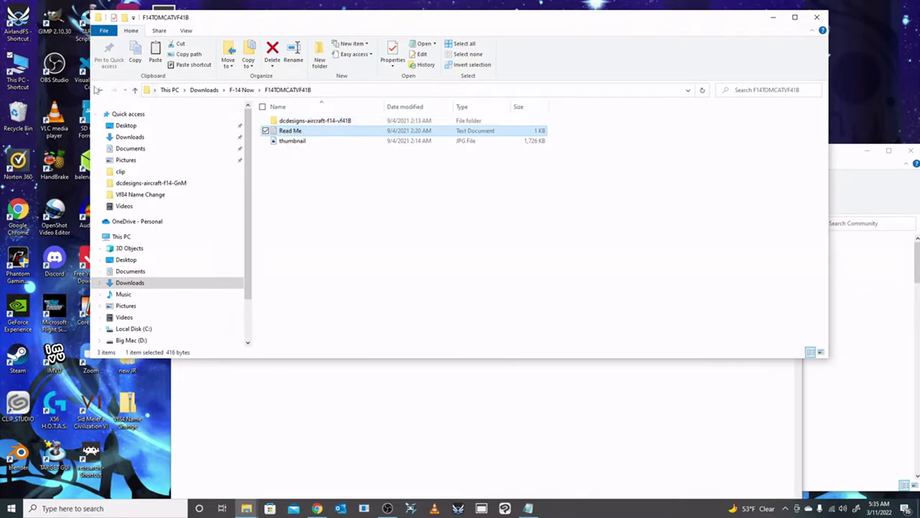
Check the extracted F14TOMCATVF41B folder from its parent F-14 Now folder and reopen it.
left_click(100, 90)
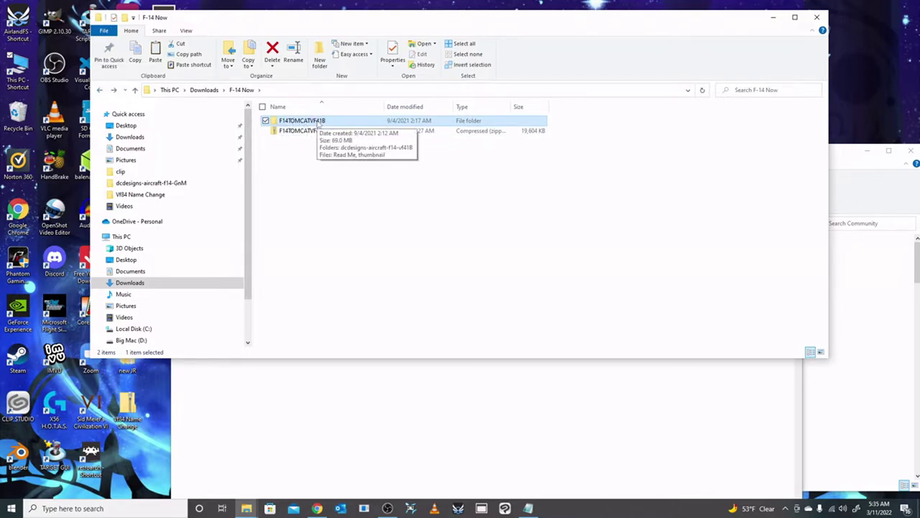
left_click(318, 122)
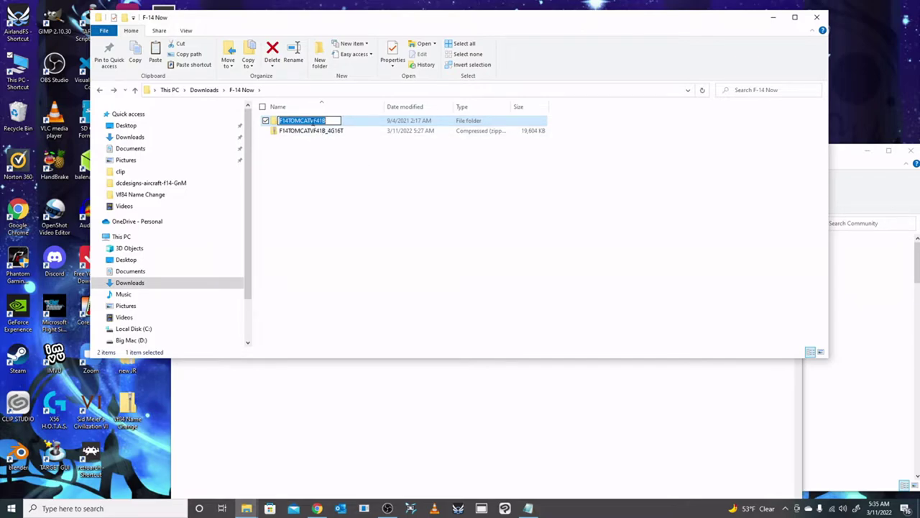
left_click(361, 171)
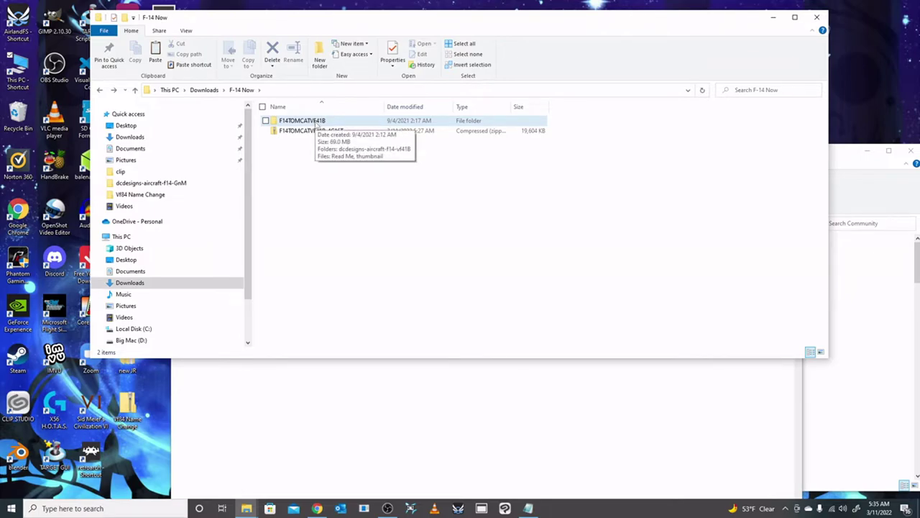
double_click(317, 121)
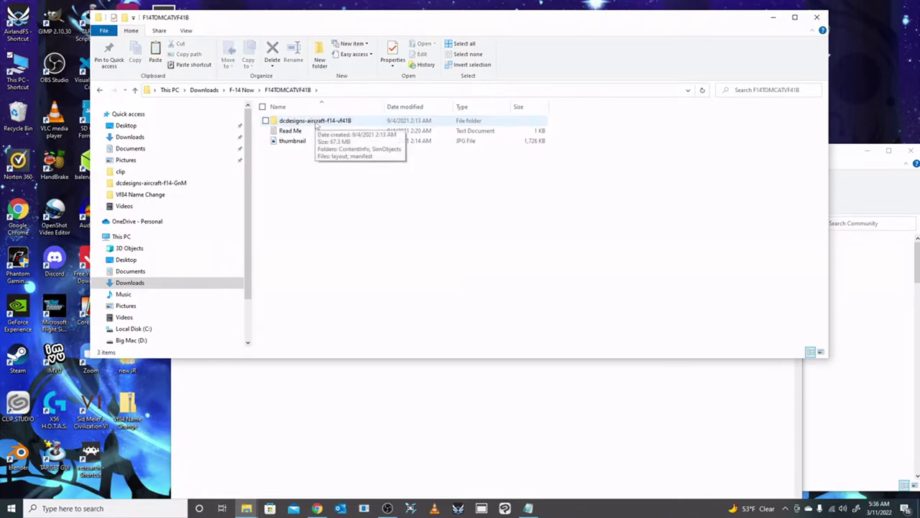
Move the dcdesigns-aircraft-f14-vf41B folder into the Community folder, then reposition the Community window and widen it slightly.
left_click(317, 122)
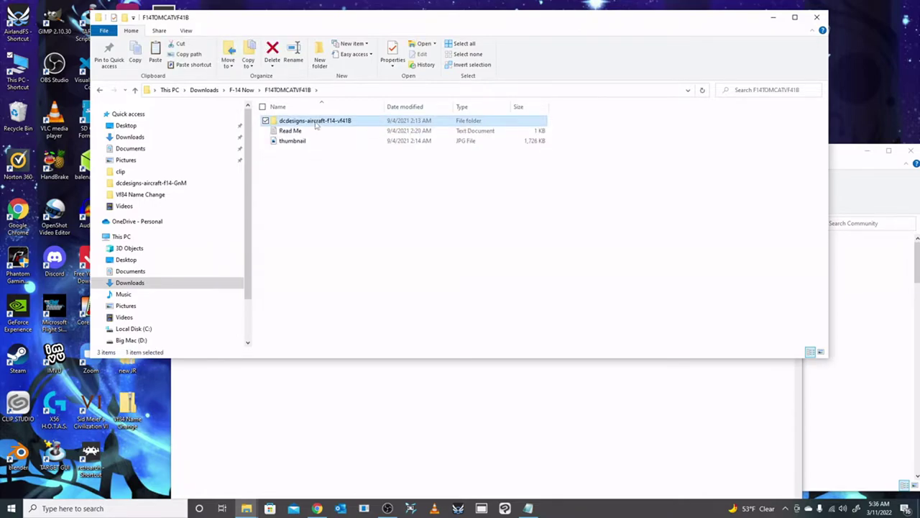
right_click(316, 123)
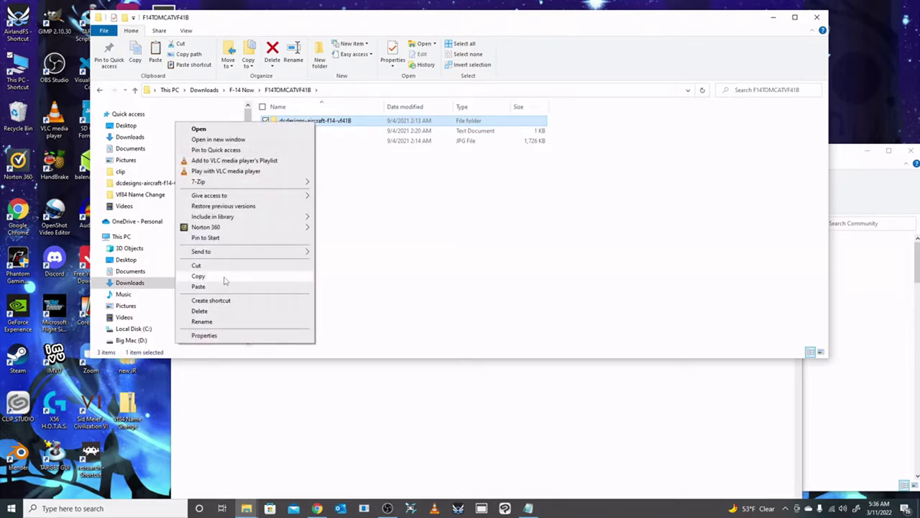
left_click(486, 278)
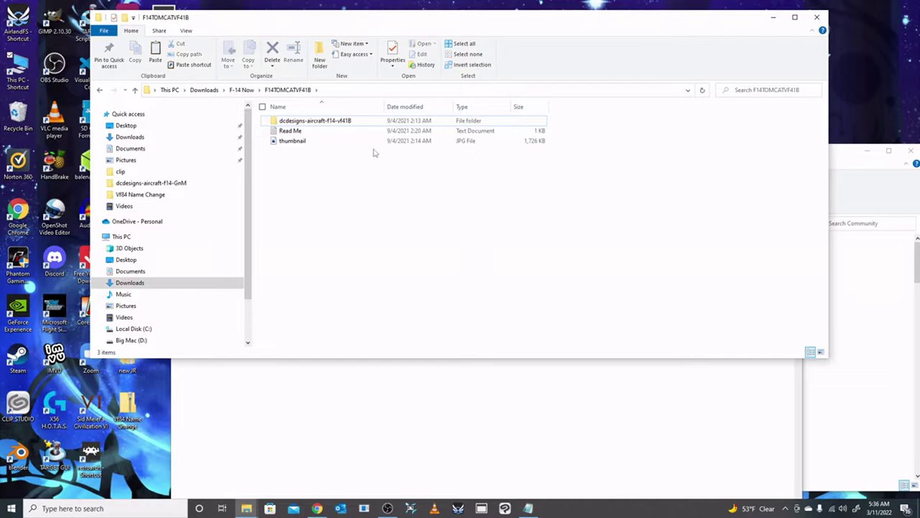
left_click_drag(325, 124, 856, 323)
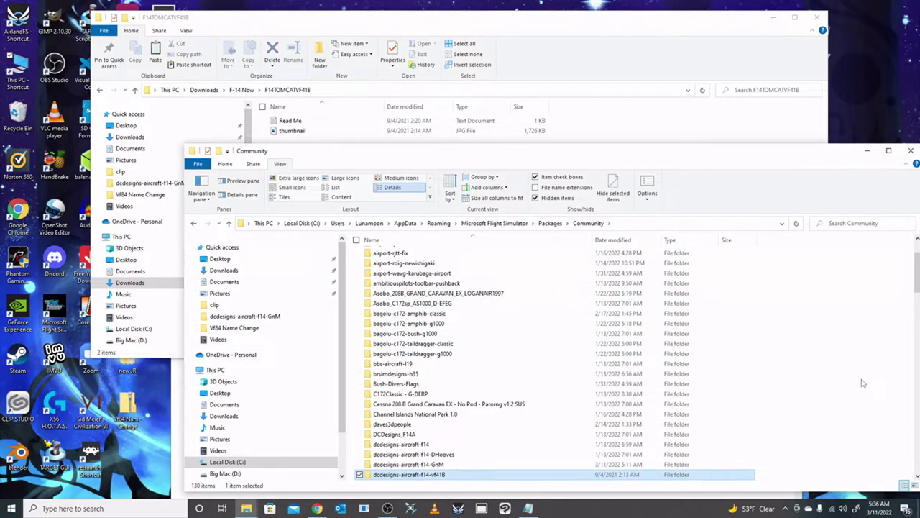
left_click_drag(501, 154, 438, 161)
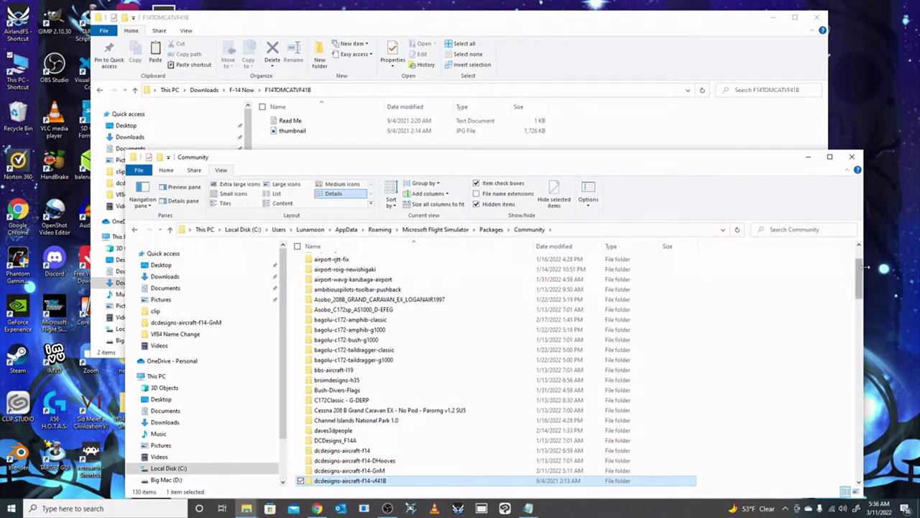
left_click_drag(865, 272, 885, 288)
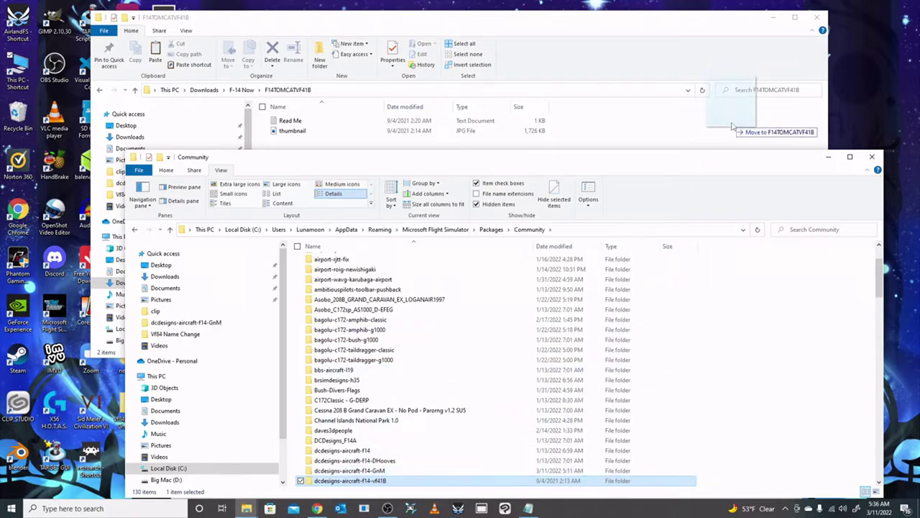
Return dcdesigns-aircraft-f14-vf41B to the F14TOMCATVF41B folder and move it into Community again.
left_click(763, 126)
key("ctrl+v")
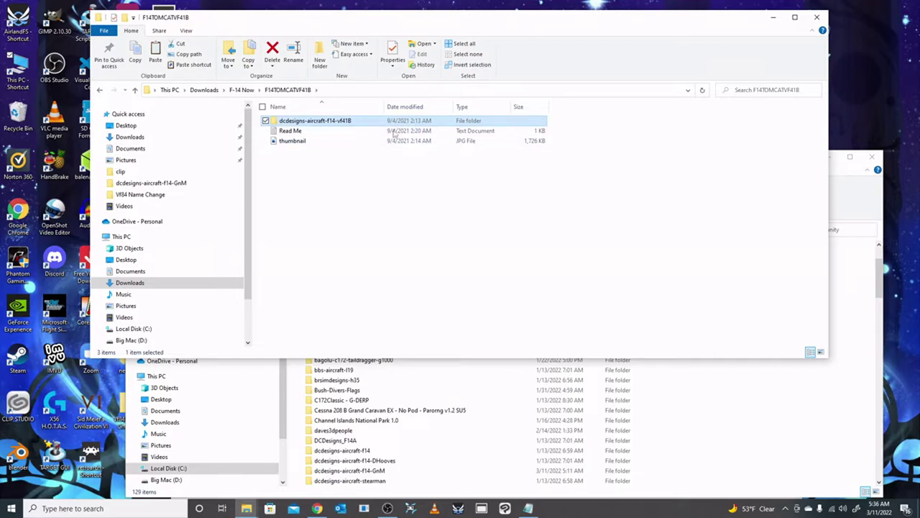
left_click_drag(395, 122, 800, 429)
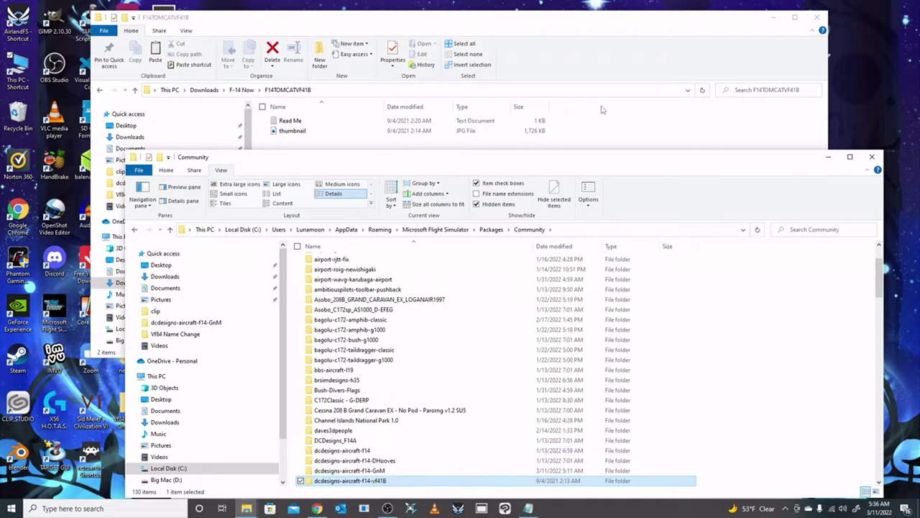
Inspect the contents of the installed dcdesigns-aircraft-f14-vf41B folder, including the thumbnail in its ContentInfo subfolder.
double_click(347, 481)
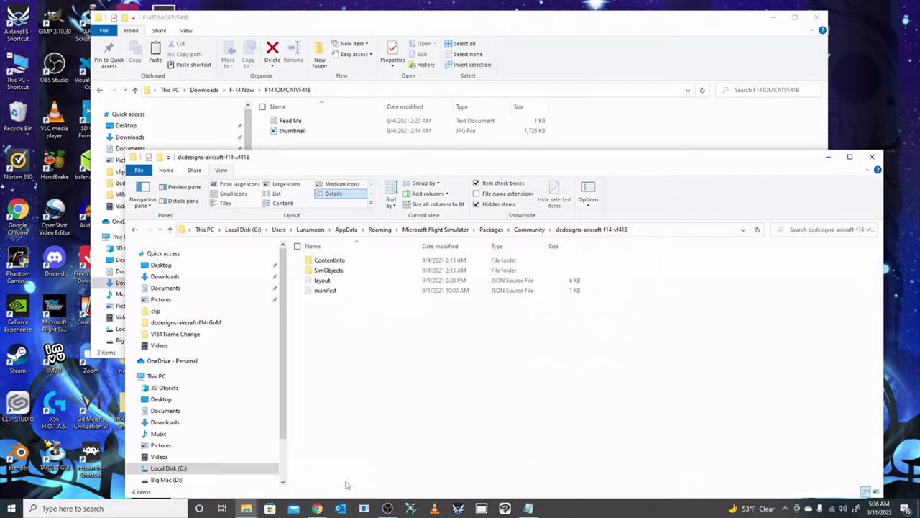
double_click(337, 264)
double_click(336, 263)
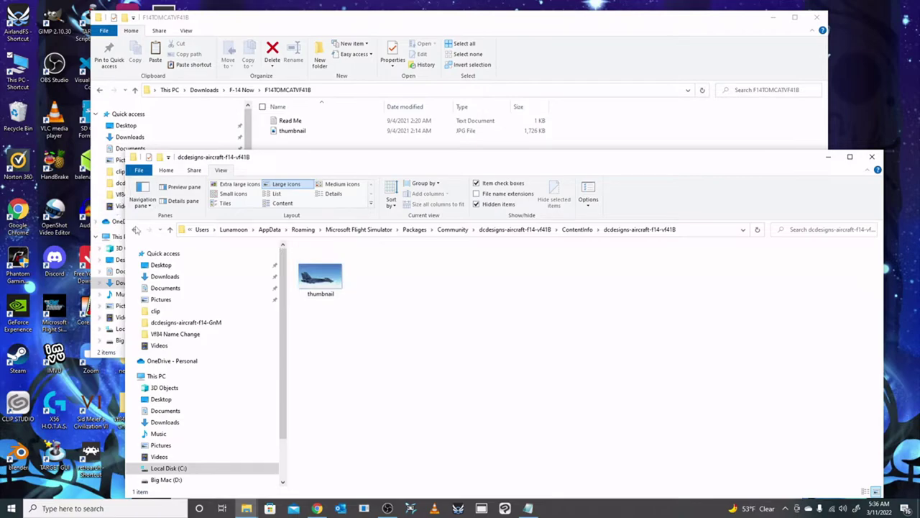
left_click(135, 230)
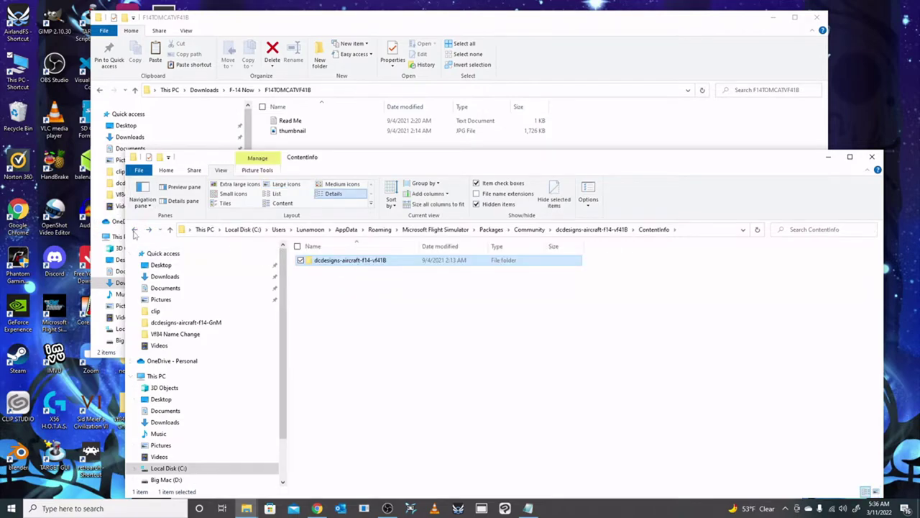
left_click(135, 230)
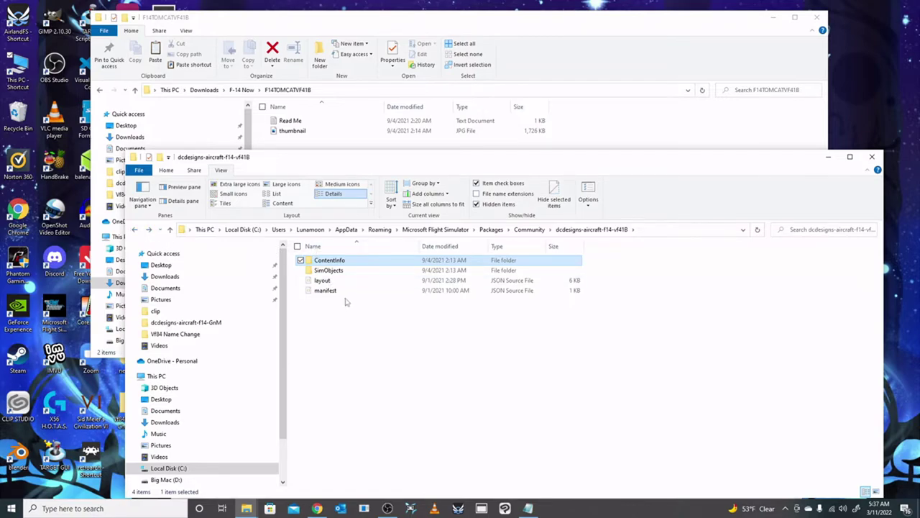
Close the installed livery folder, the F14TOMCATVF41B folder and the Read Me file.
left_click(872, 157)
left_click(817, 17)
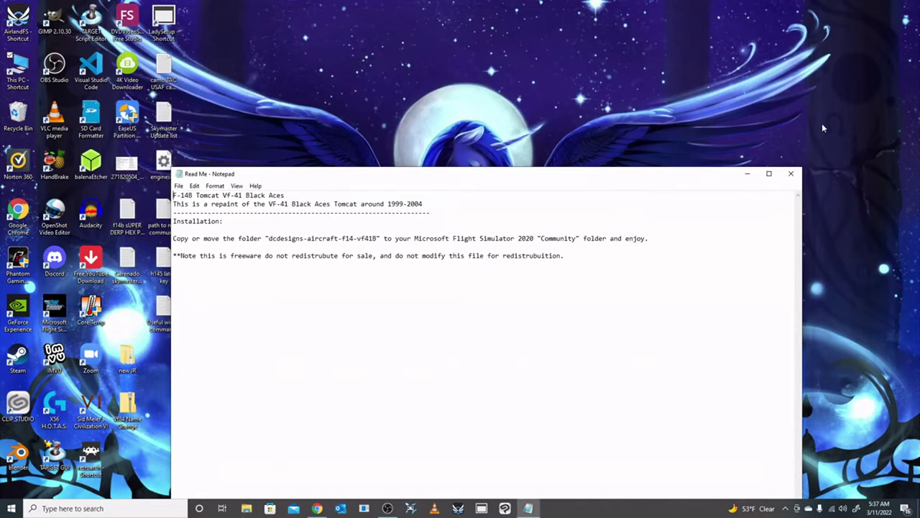
left_click(791, 173)
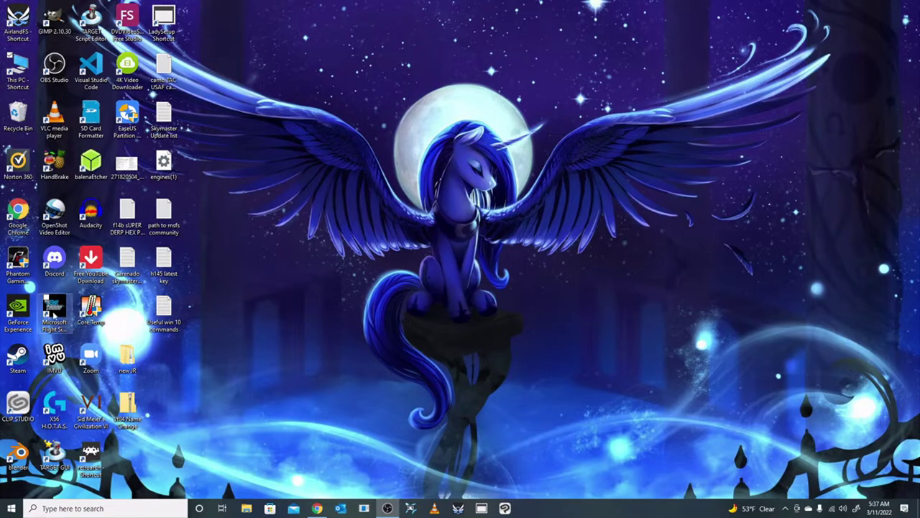
Launch Microsoft Flight Simulator and open My Hangar from the profile page.
left_click(57, 313)
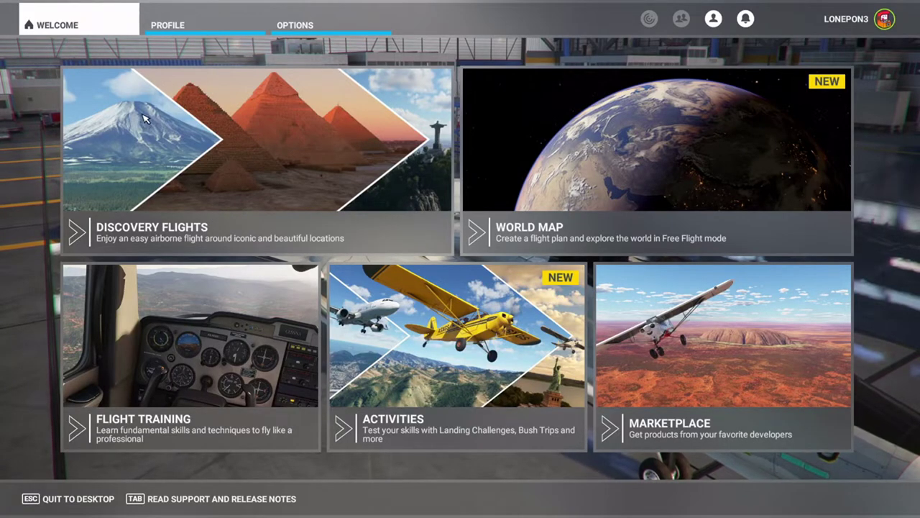
left_click(182, 26)
left_click(448, 139)
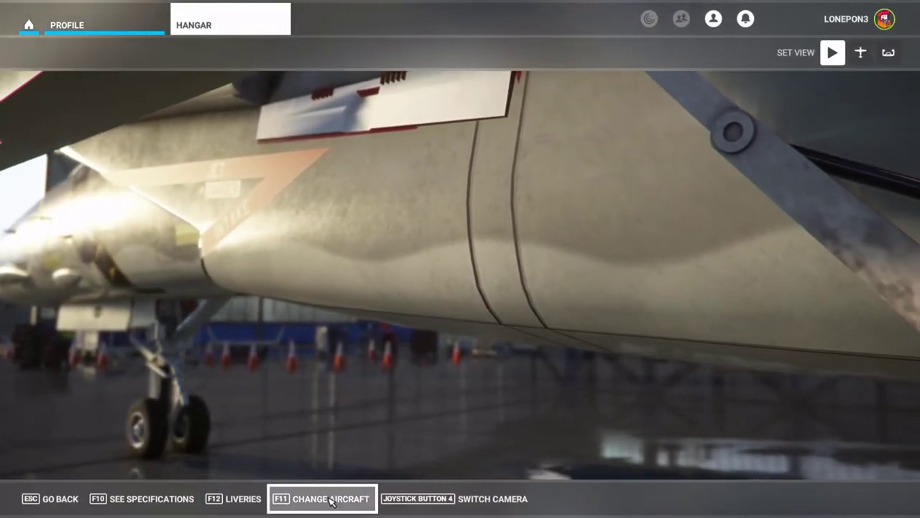
Look through the liveries available for the DC Designs F14A in the hangar.
left_click(241, 496)
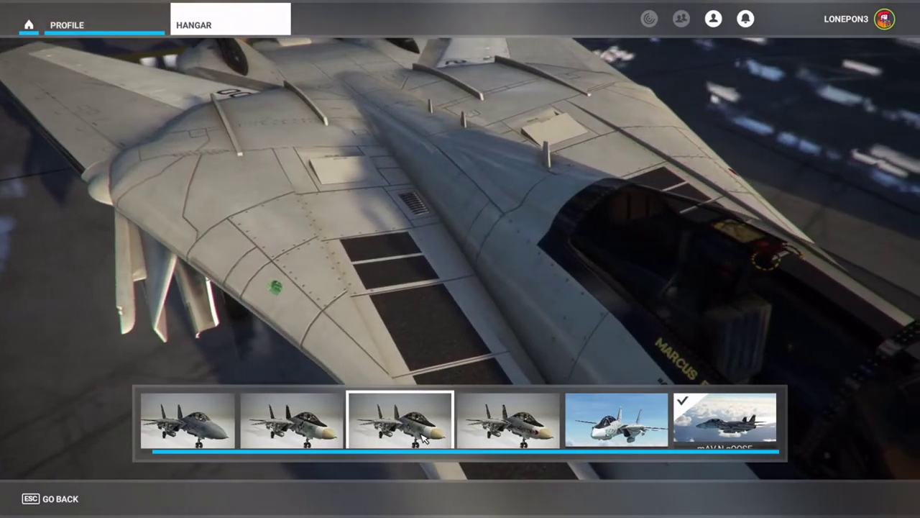
left_click(46, 499)
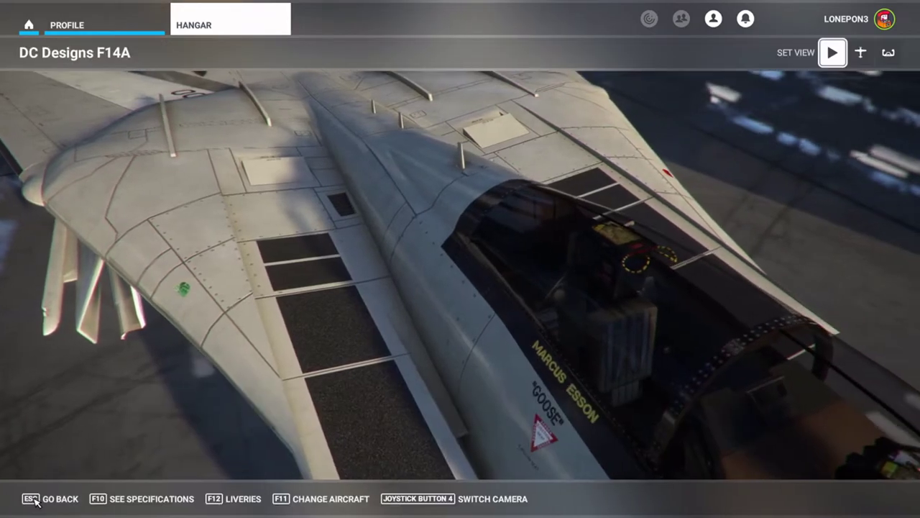
left_click(237, 498)
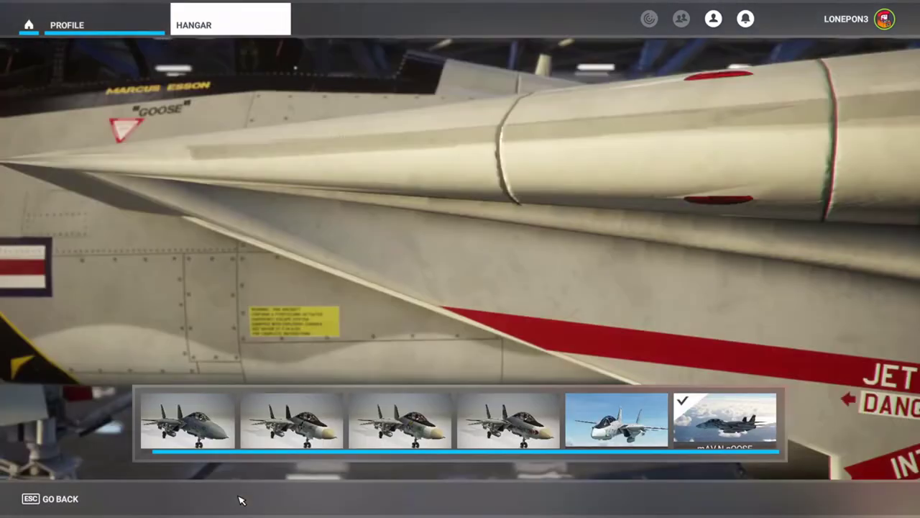
left_click(66, 501)
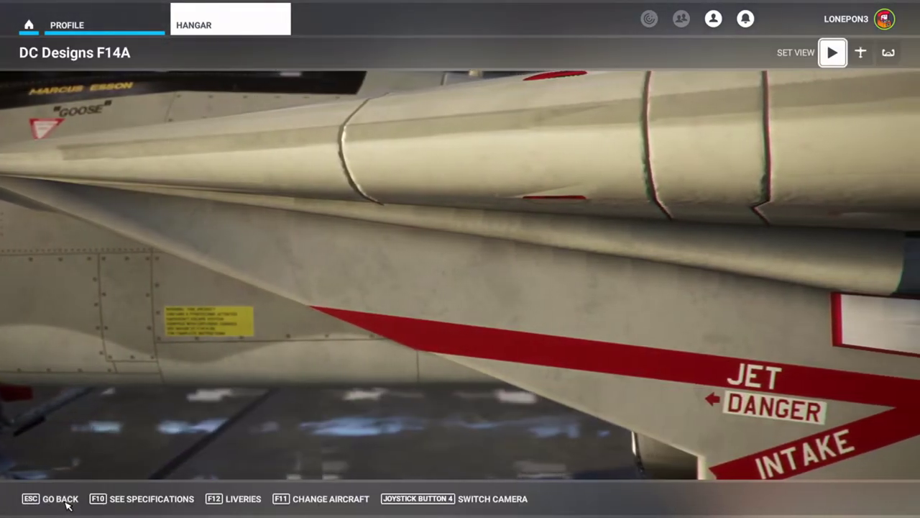
Change the hangar aircraft to the DC Designs F14B and switch to a view of the whole aircraft.
left_click(335, 498)
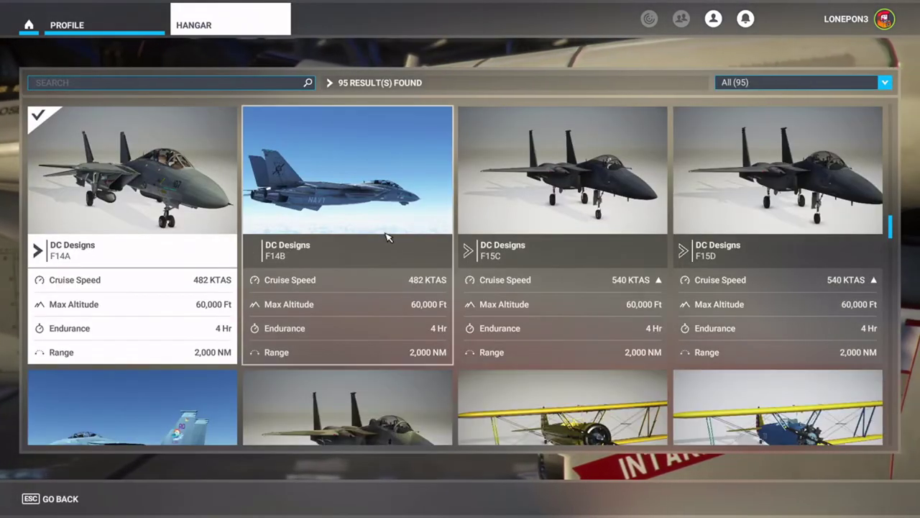
left_click(323, 187)
left_click(65, 500)
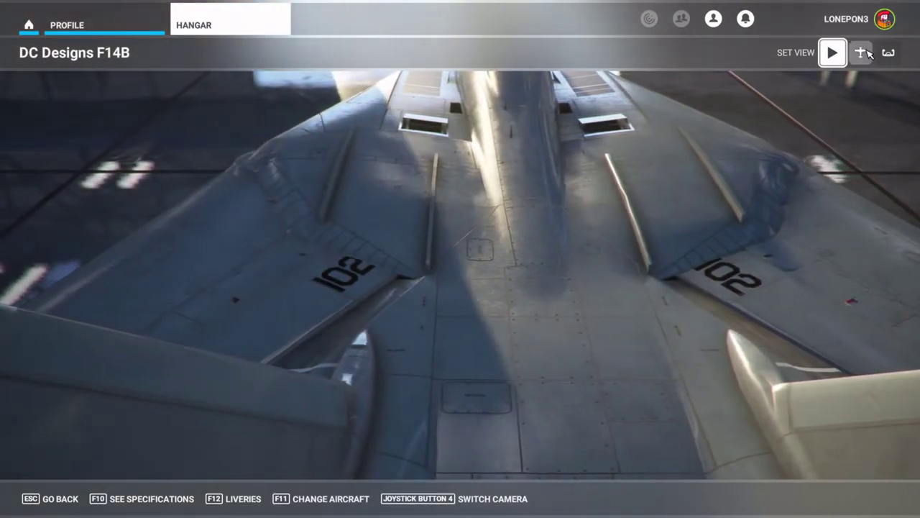
left_click(861, 53)
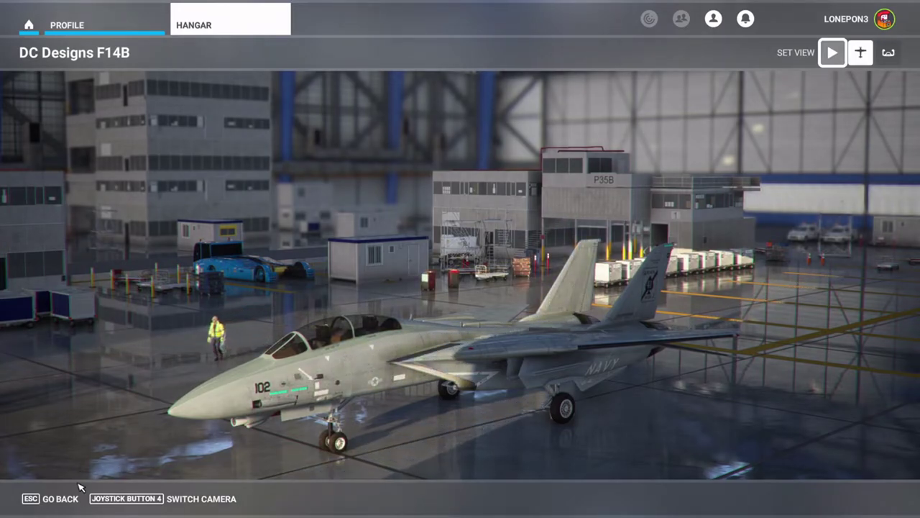
Leave the hangar for the Welcome page and open the World Map.
left_click(57, 498)
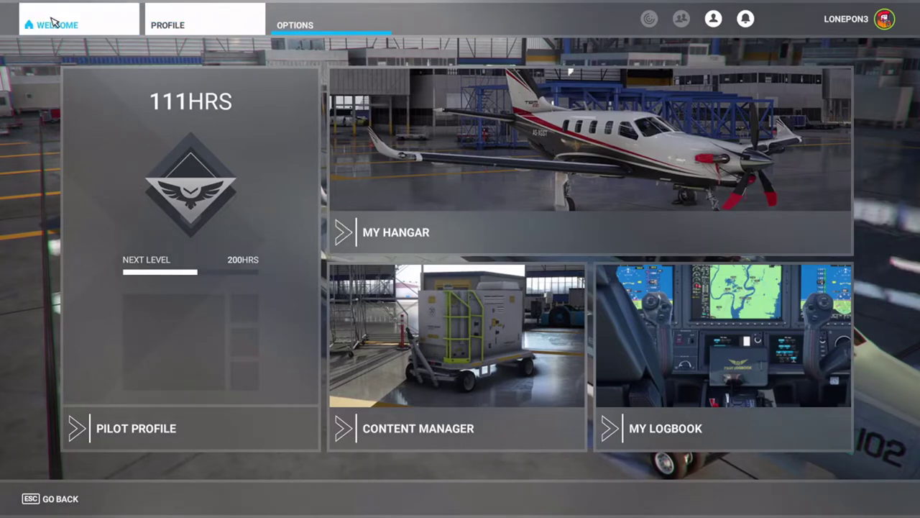
left_click(51, 22)
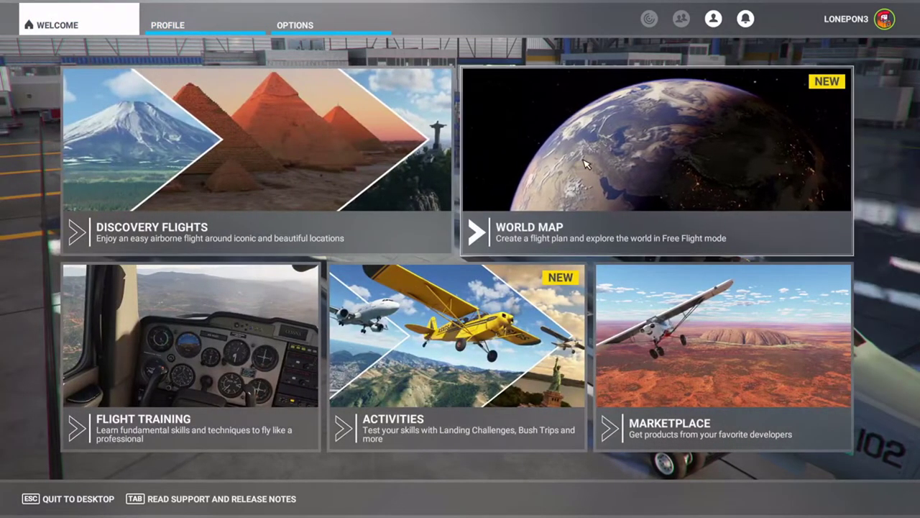
left_click(584, 164)
Set Norfolk Intl (KORF) on the Virginia coast as the departure airport and start the flight.
scroll(458, 245, "up", 2)
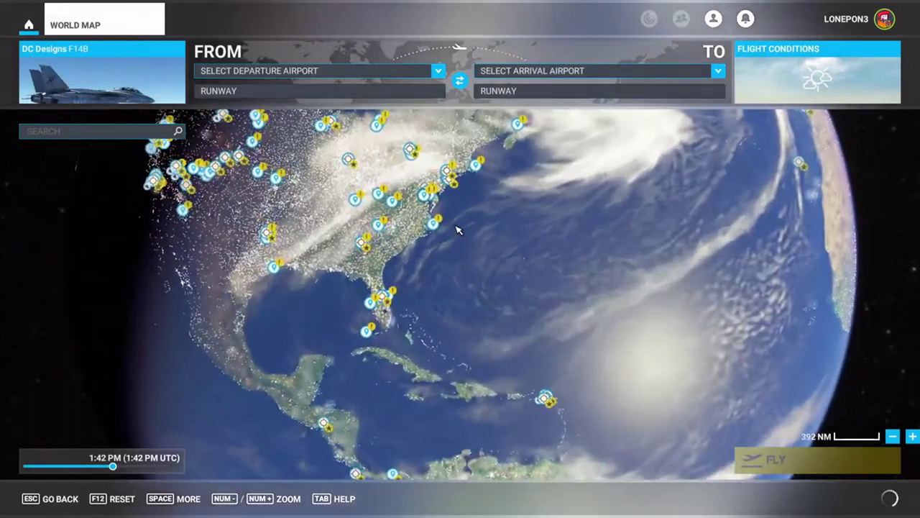
scroll(458, 230, "up", 3)
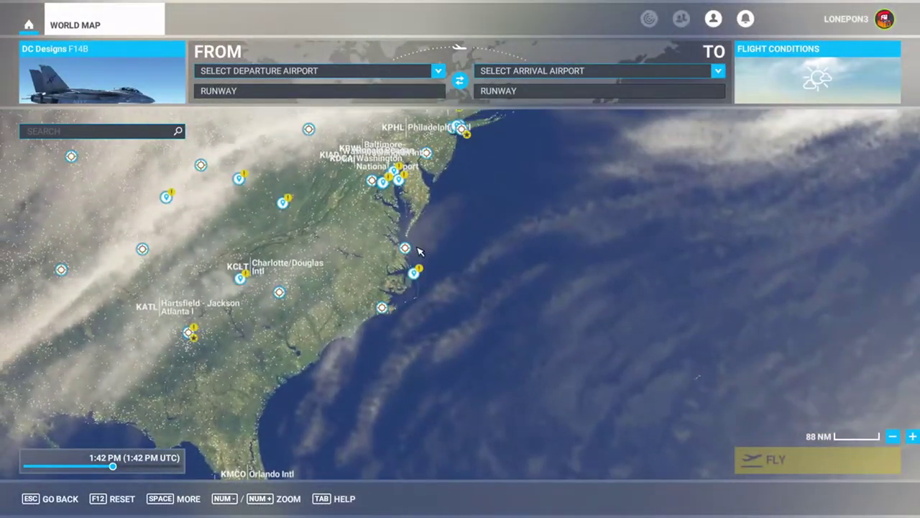
scroll(420, 251, "up", 3)
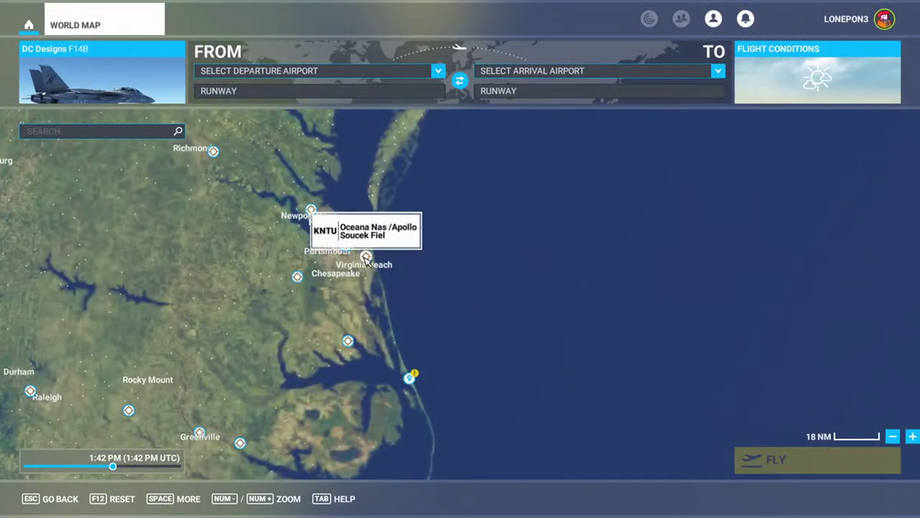
scroll(397, 277, "up", 2)
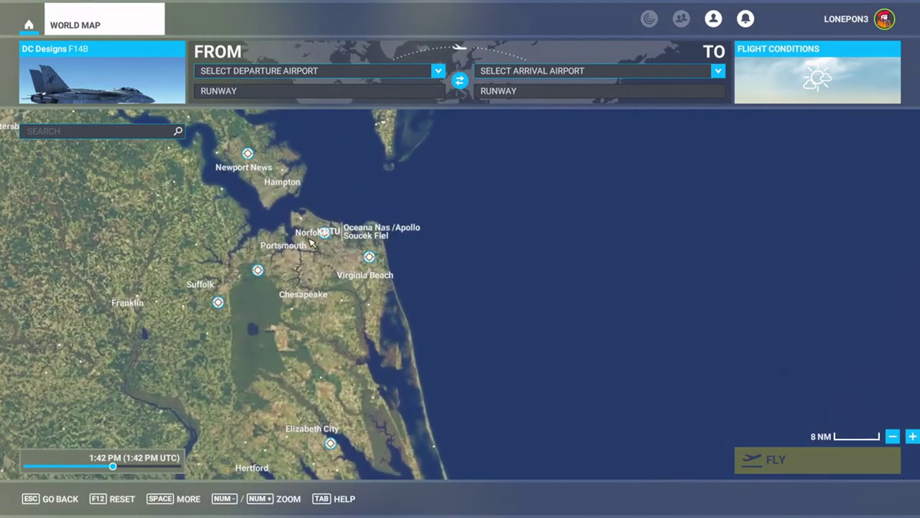
left_click(324, 231)
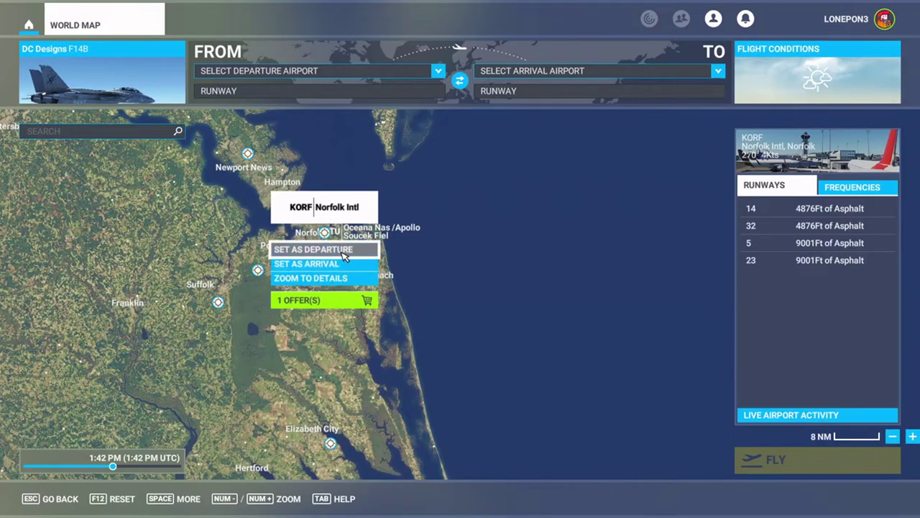
left_click(337, 249)
key("ctrl+Return")
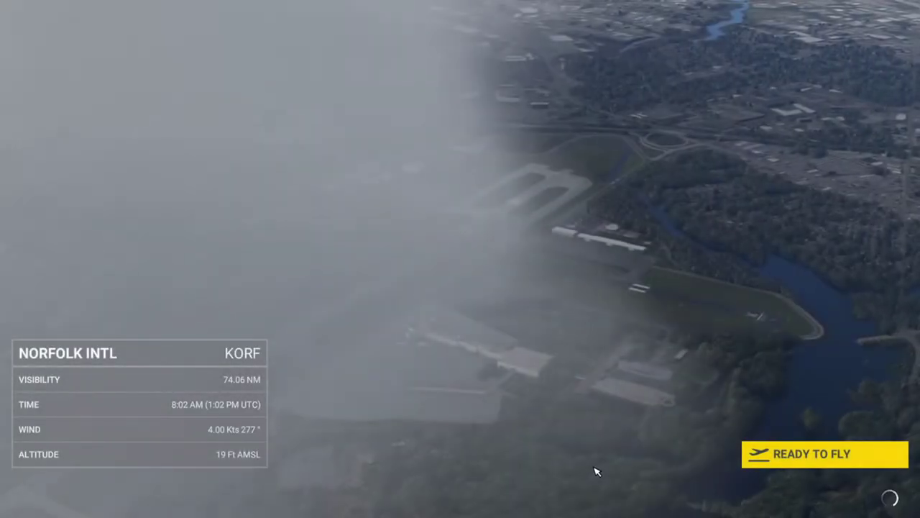
Enter the flight at Norfolk Intl and look around the F14B cockpit from the pilot's seat.
left_click(841, 460)
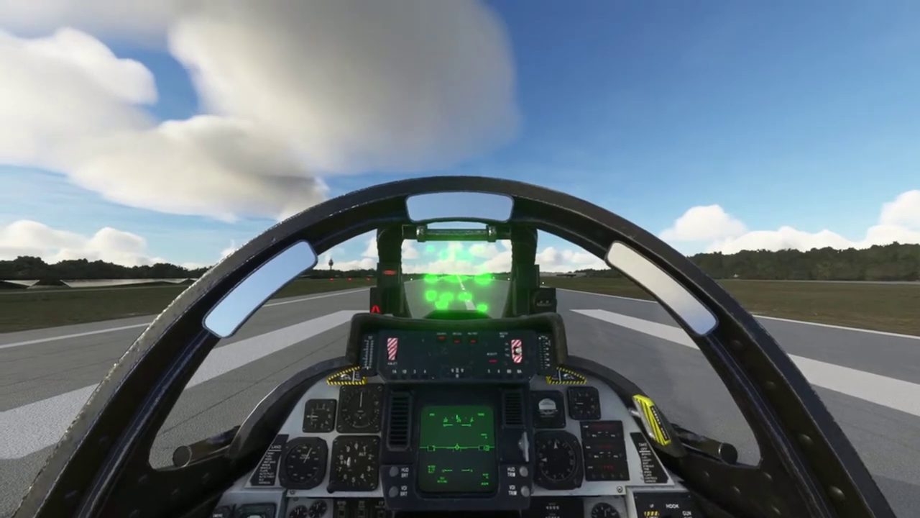
scroll(731, 334, "up", 3)
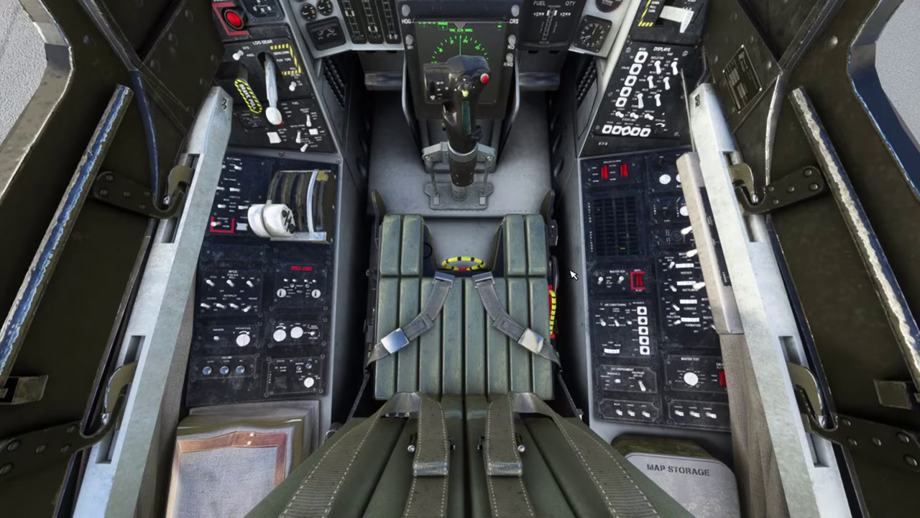
key("ctrl+space")
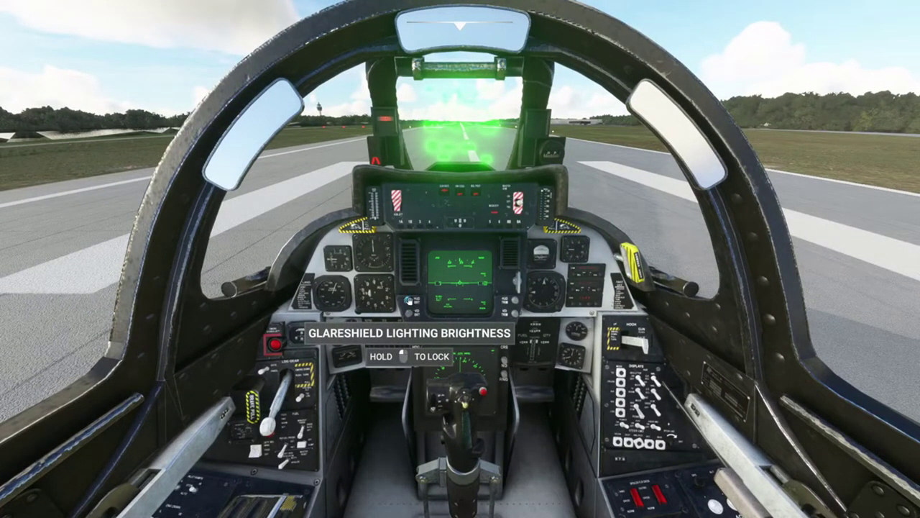
Dim the HUD symbology with the HUD BRT knob beside the central display and view the instrument panel up close.
scroll(408, 300, "down", 3)
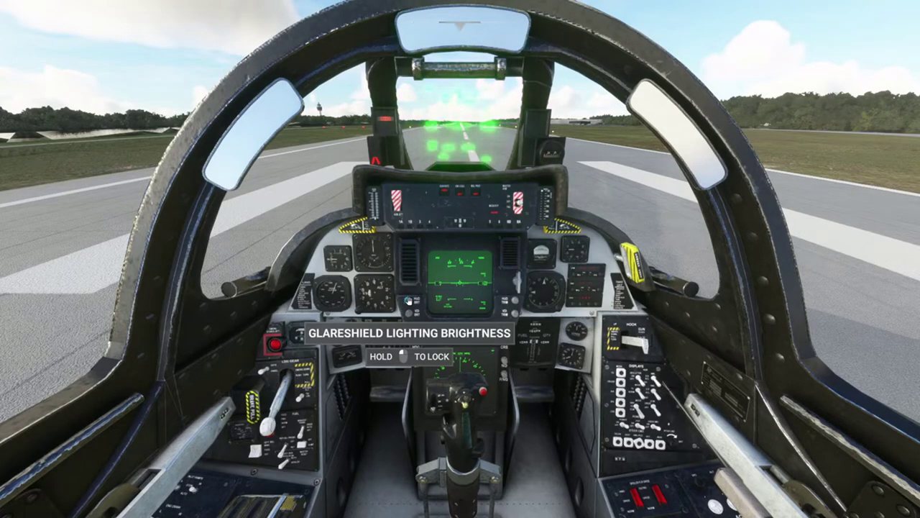
scroll(408, 300, "down", 1)
scroll(409, 301, "up", 1)
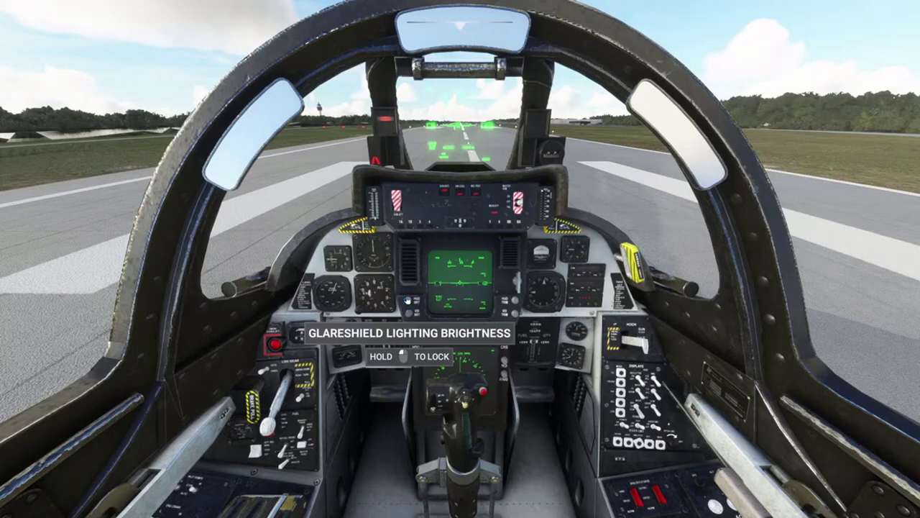
scroll(608, 213, "up", 3)
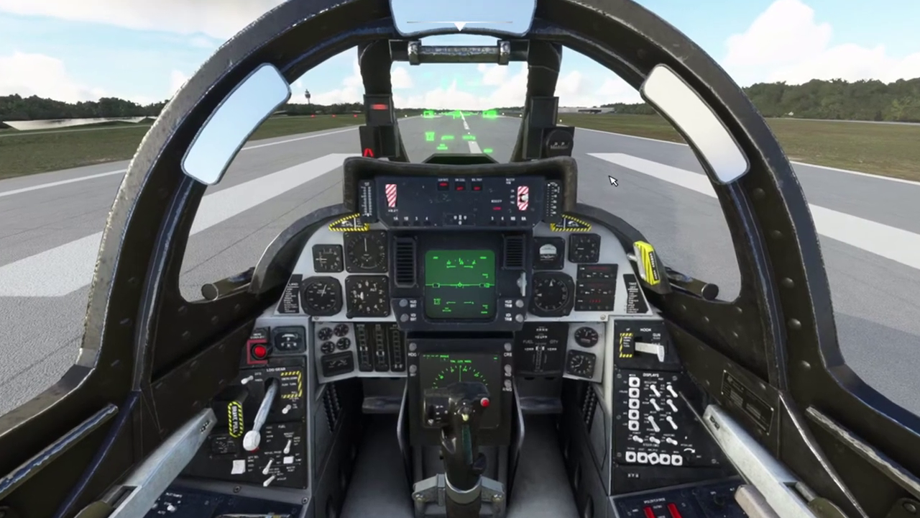
scroll(612, 179, "up", 3)
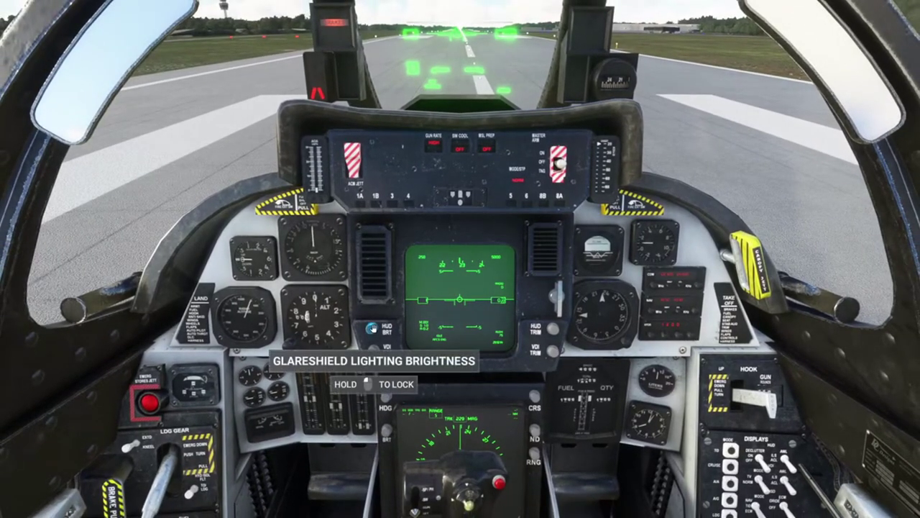
scroll(371, 328, "down", 3)
scroll(371, 329, "up", 2)
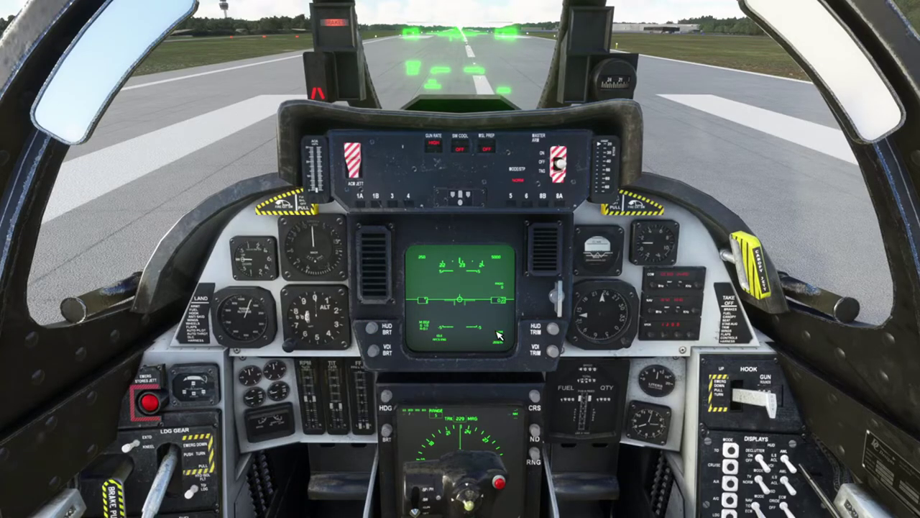
Leave the flight for the main menu and quit the simulator to the desktop.
key("End")
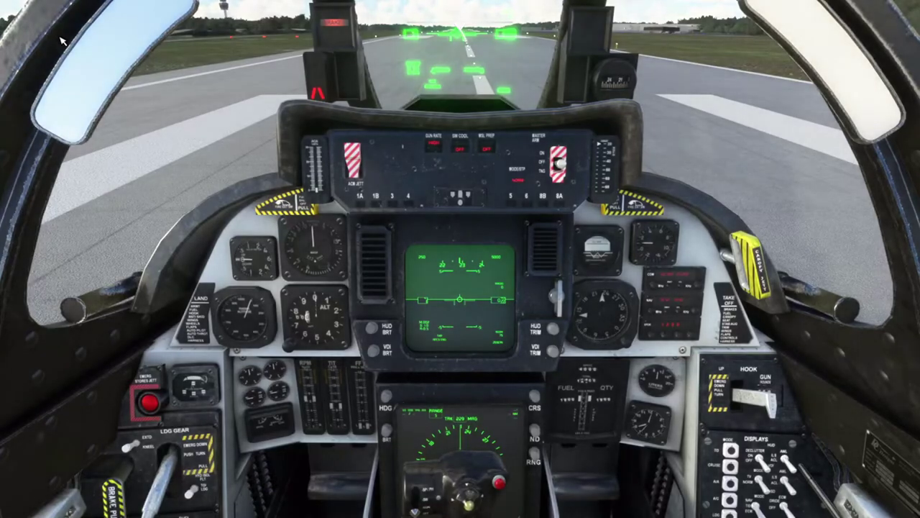
key("Escape")
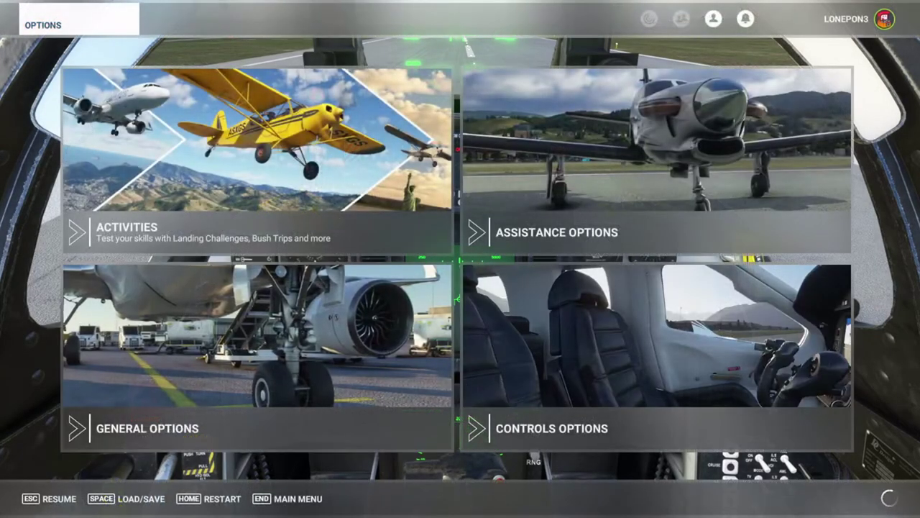
left_click(312, 499)
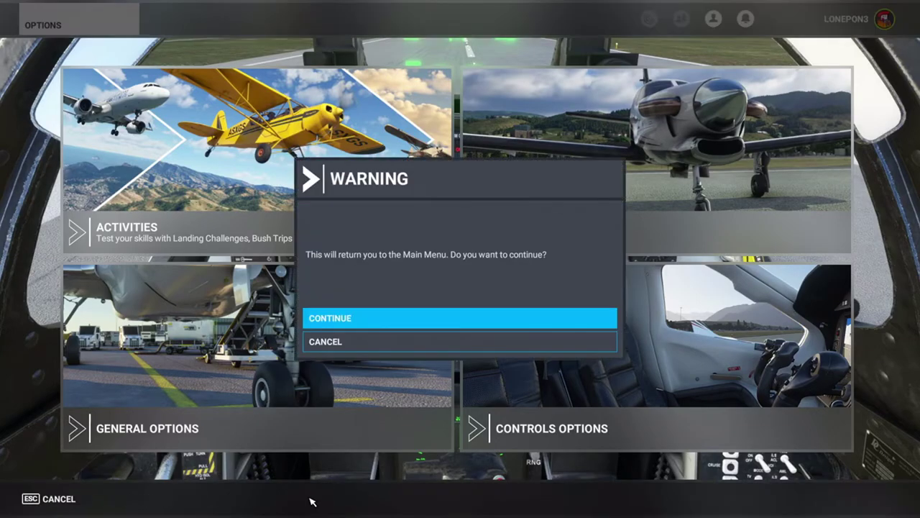
left_click(444, 320)
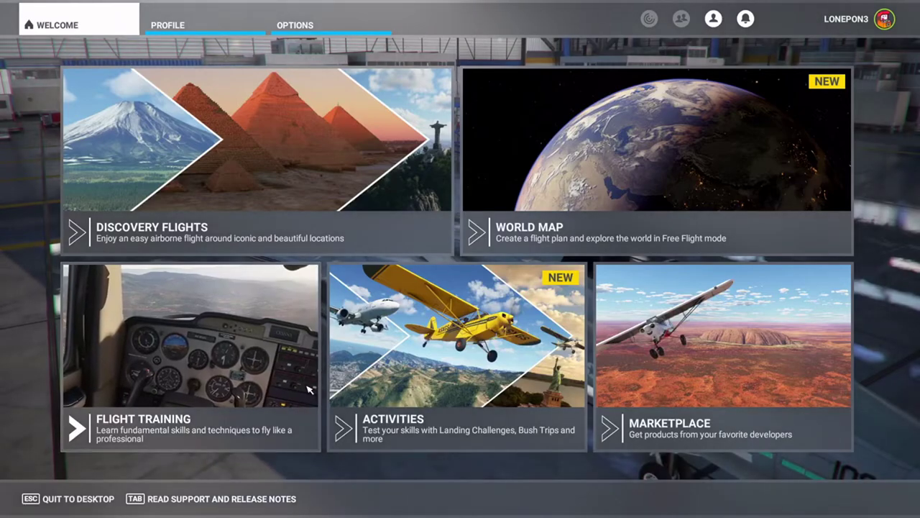
left_click(67, 499)
left_click(457, 325)
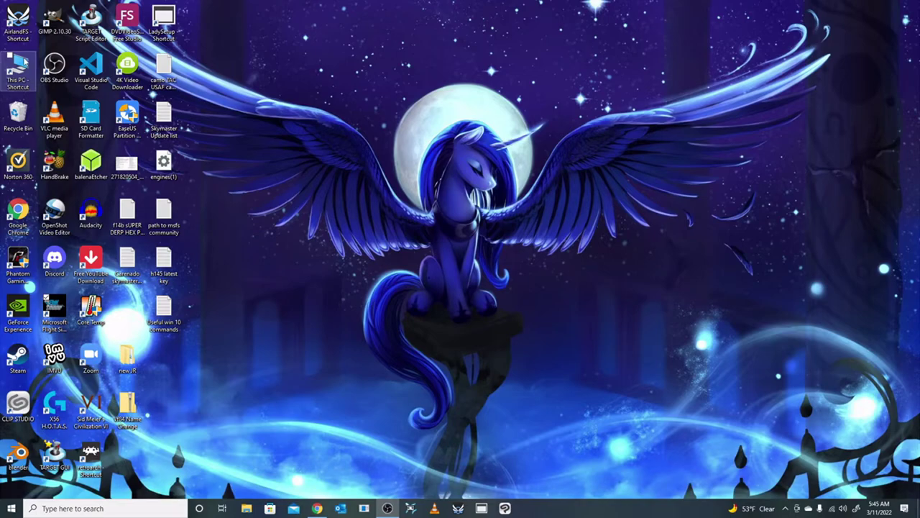
Switch to File Explorer, open the F-14 Now folder in Downloads and check inside the F14TOMCATVF41B folder.
double_click(22, 66)
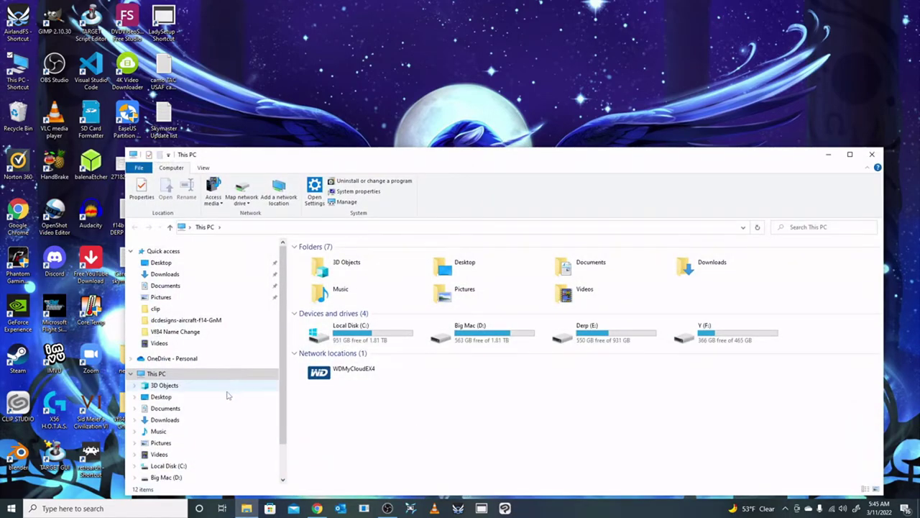
left_click(179, 422)
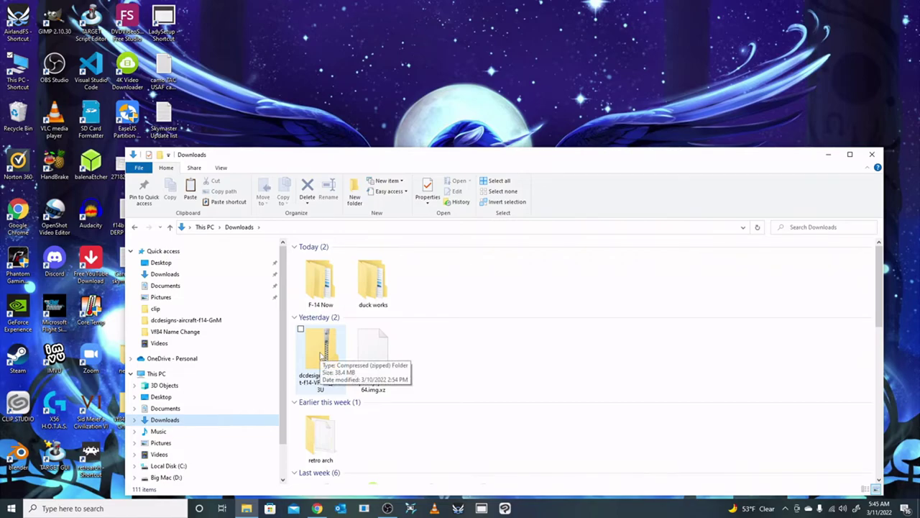
double_click(323, 289)
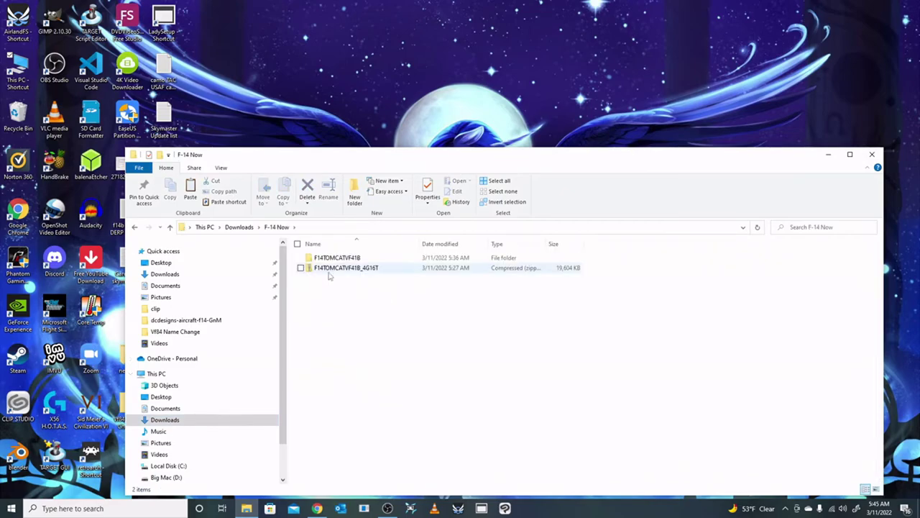
mouse_move(331, 274)
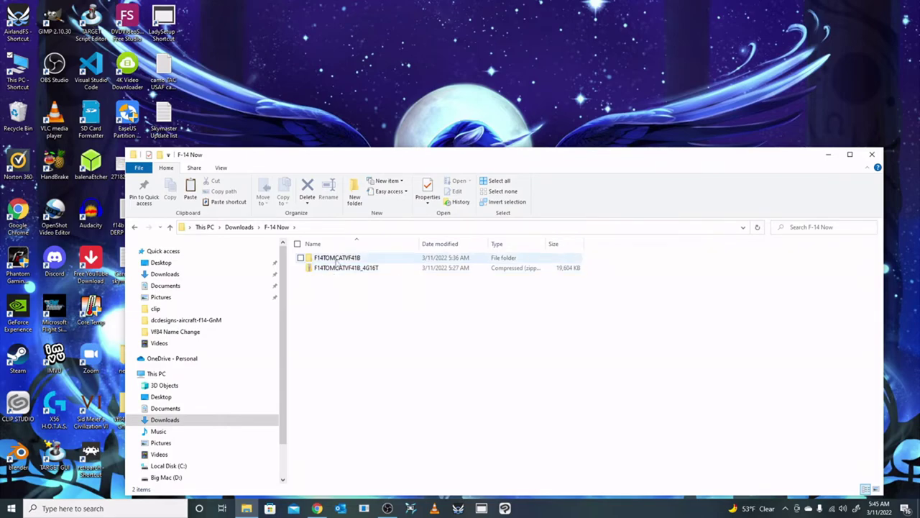
double_click(340, 259)
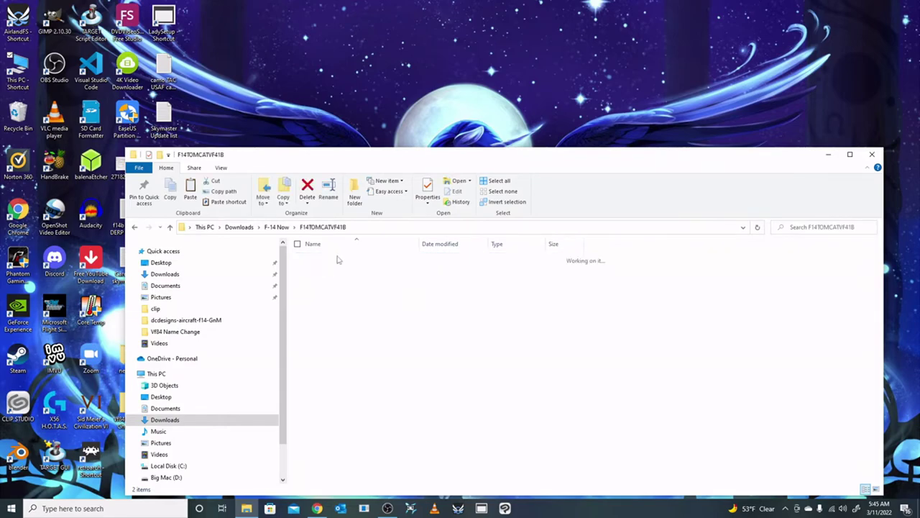
left_click(134, 226)
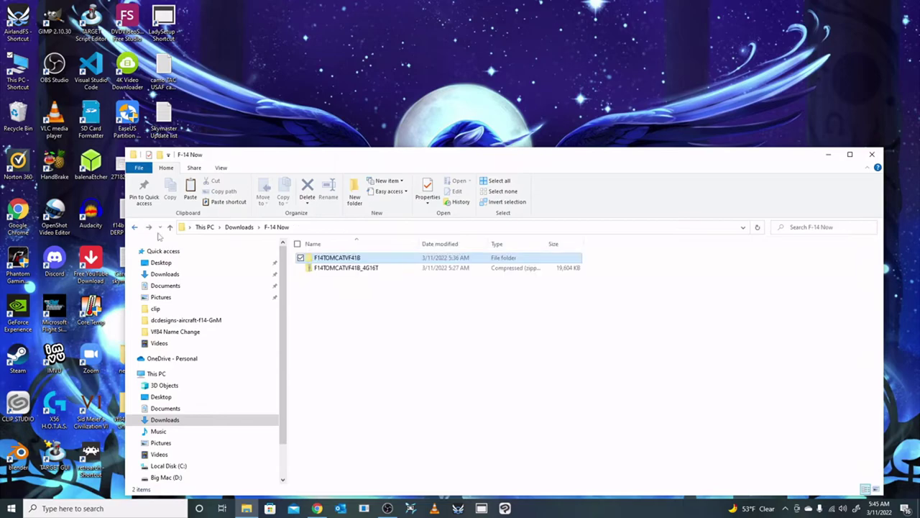
Delete the F14TOMCATVF41B folder and the F14TOMCATVF41B_4G16T archive from F-14 Now, and empty the Recycle Bin.
left_click_drag(360, 287, 350, 262)
right_click(350, 262)
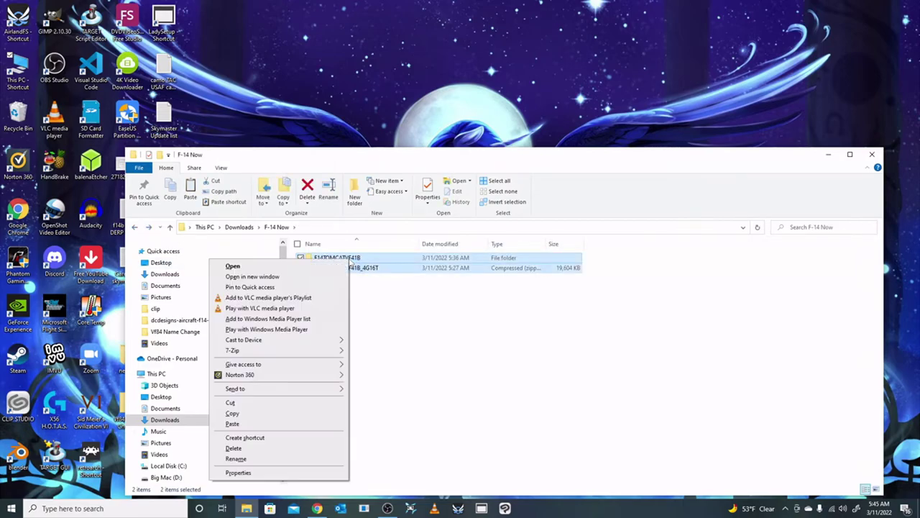
left_click(291, 447)
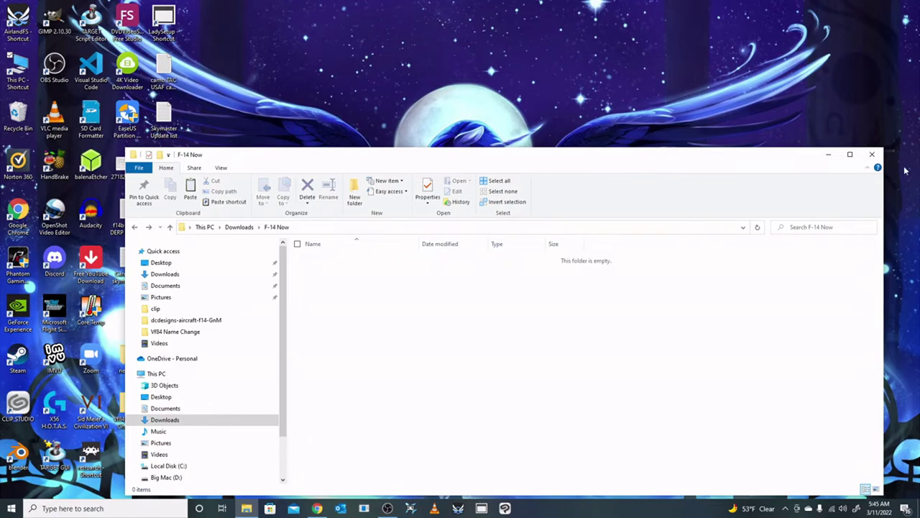
left_click(873, 156)
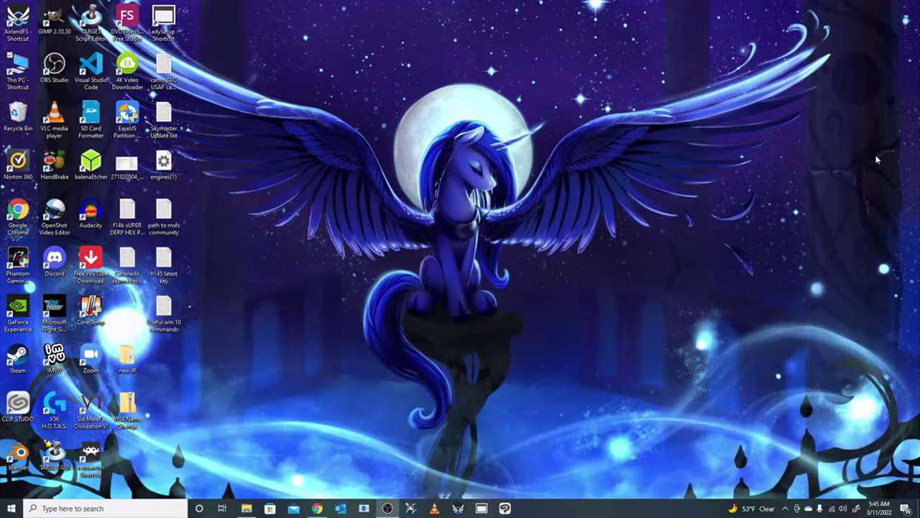
right_click(15, 115)
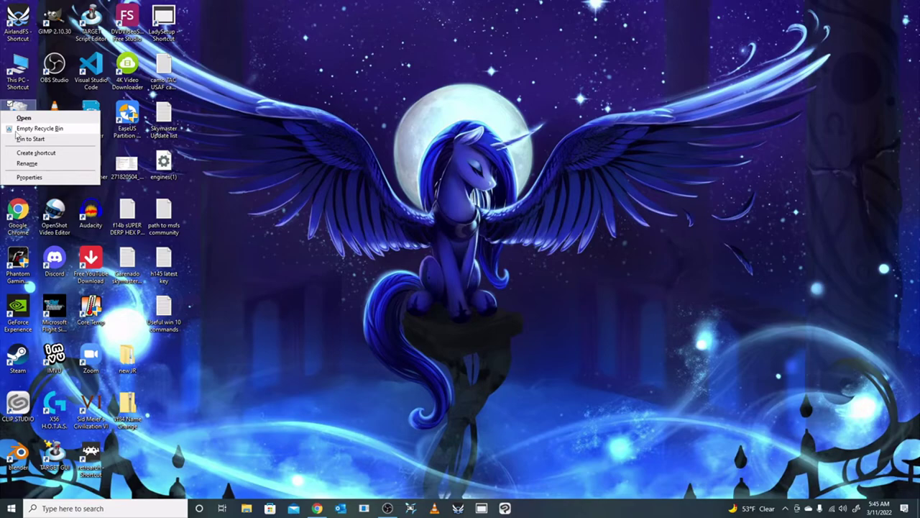
left_click(22, 130)
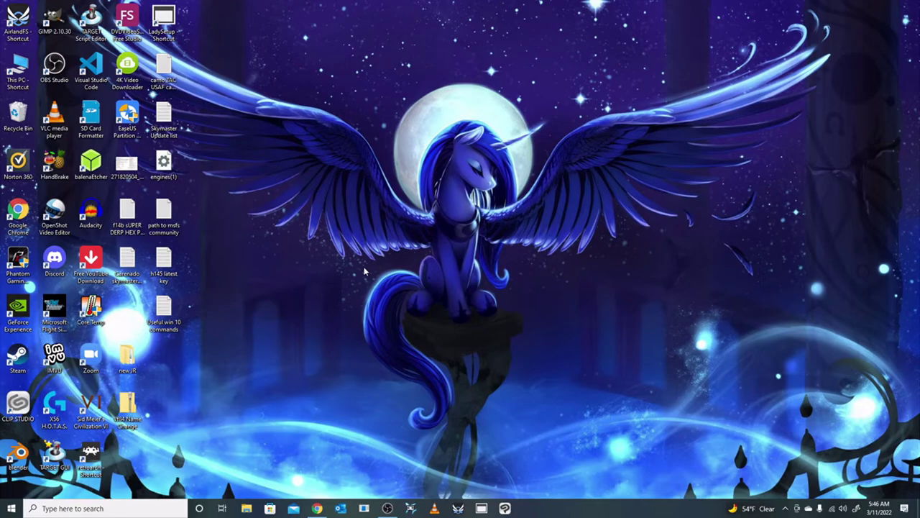
Open the user's profile folder inside Users on Local Disk (C:).
left_click(18, 71)
double_click(18, 70)
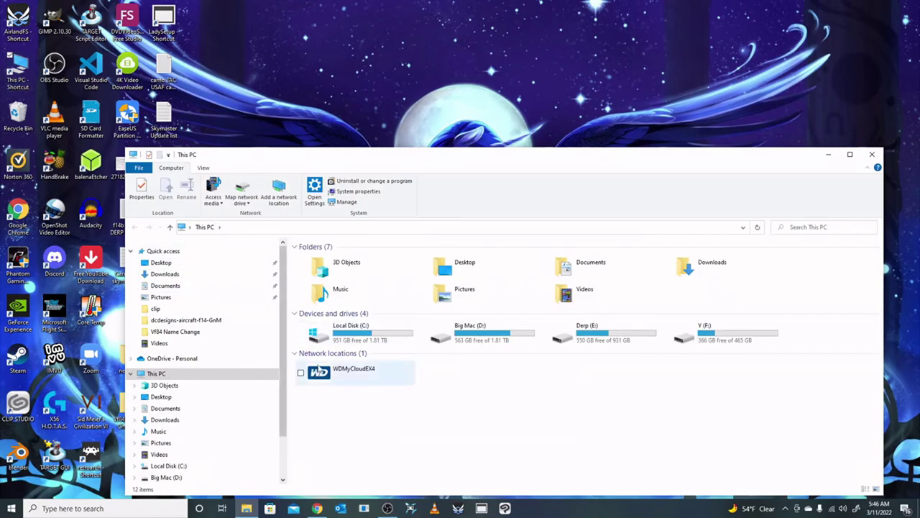
double_click(324, 340)
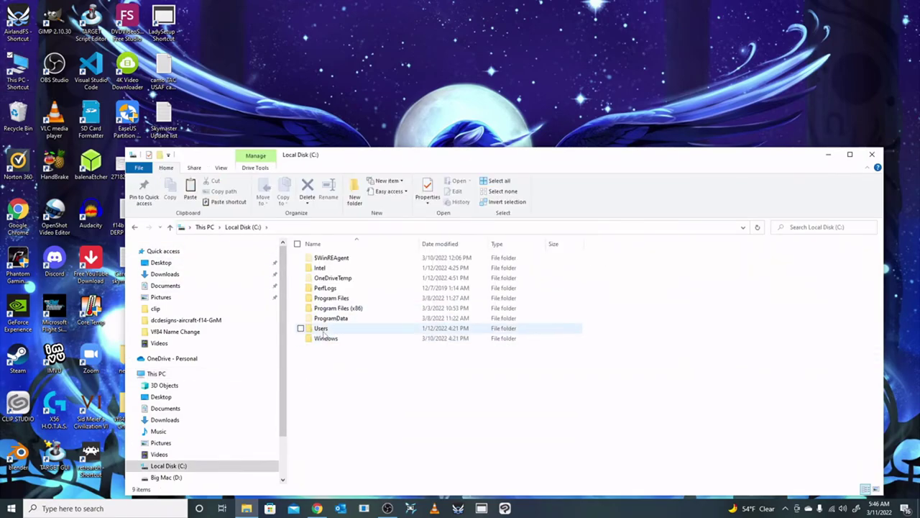
double_click(317, 329)
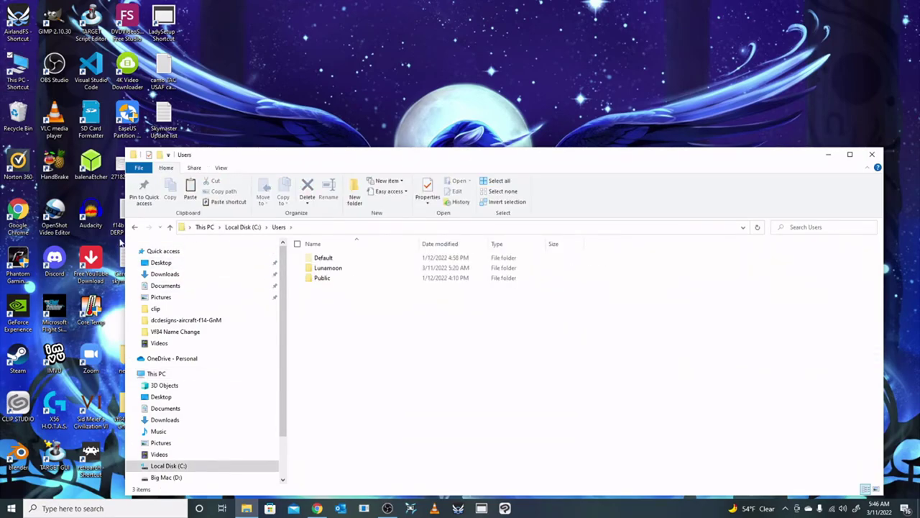
left_click(134, 228)
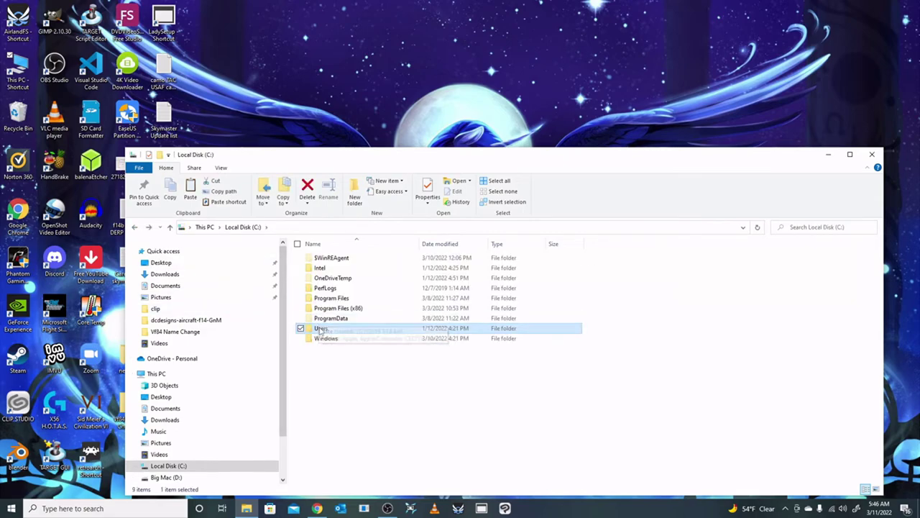
double_click(319, 328)
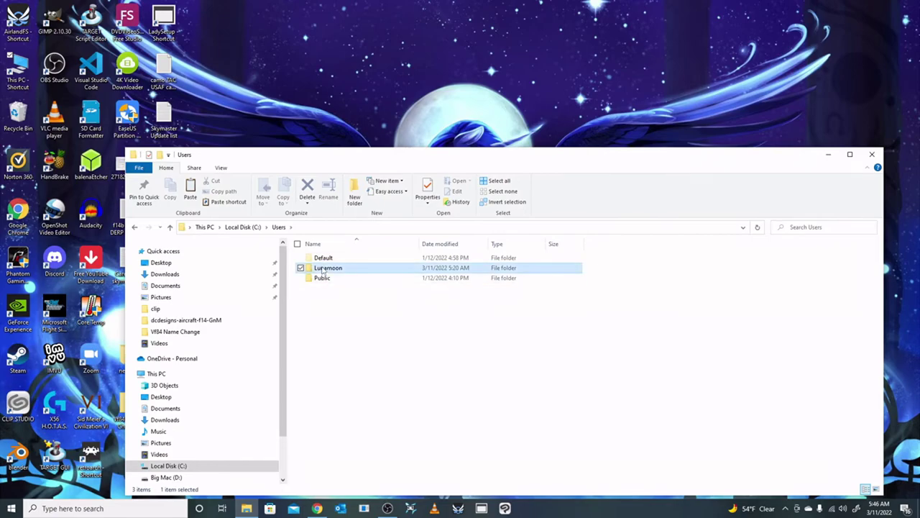
double_click(327, 268)
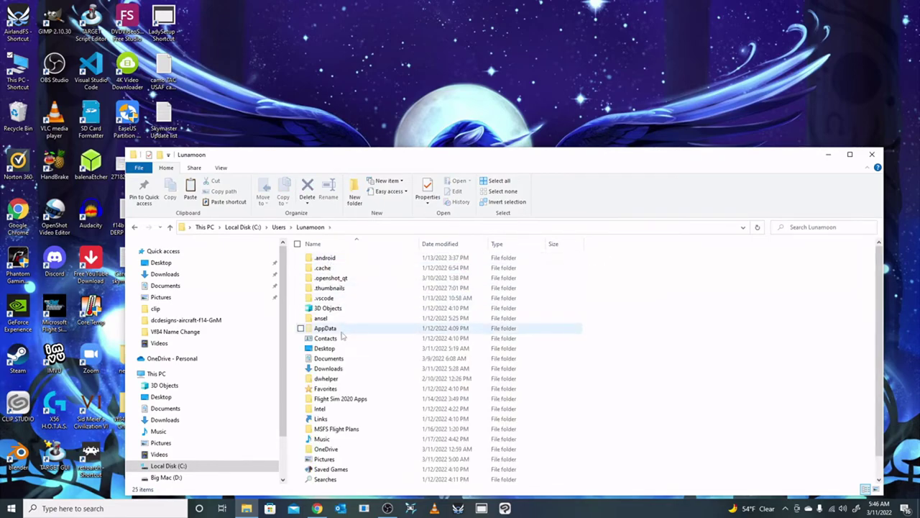
Toggle the display of hidden items in the profile folder, leaving it off, and close the File Explorer window.
left_click_drag(460, 164, 455, 88)
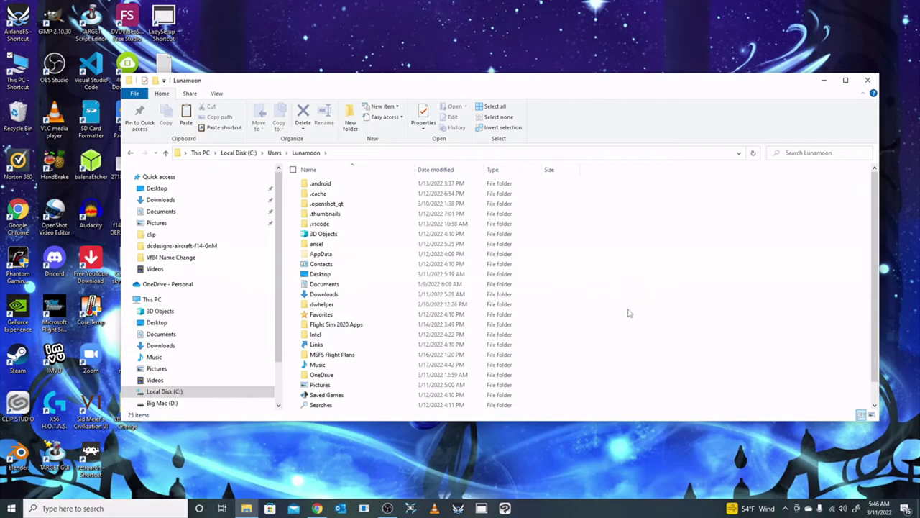
left_click(223, 95)
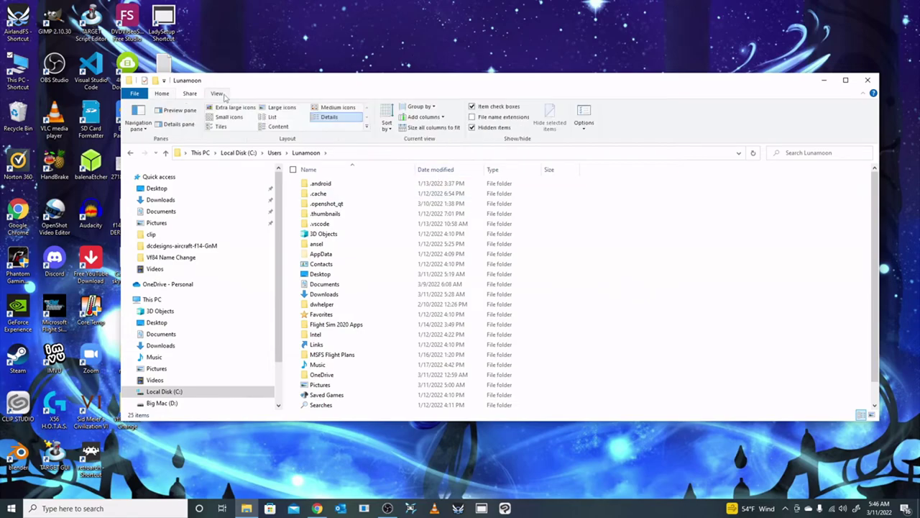
left_click(474, 131)
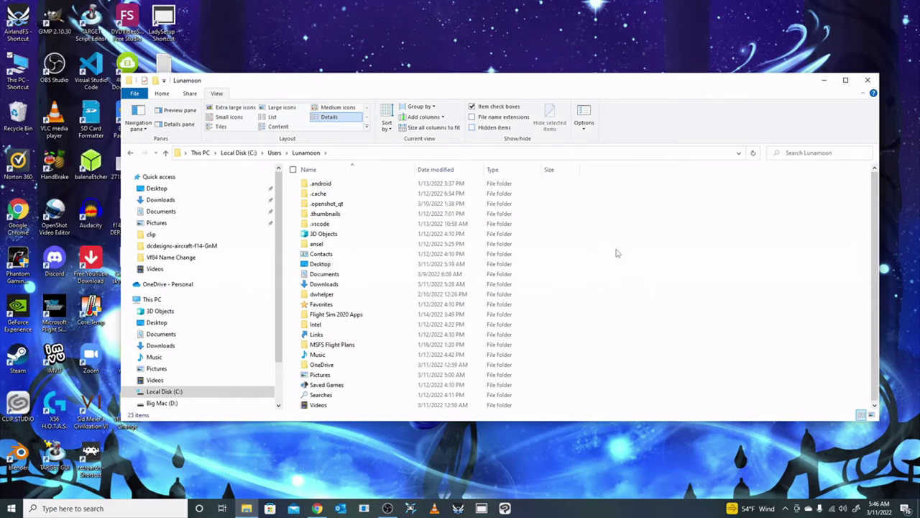
left_click(473, 129)
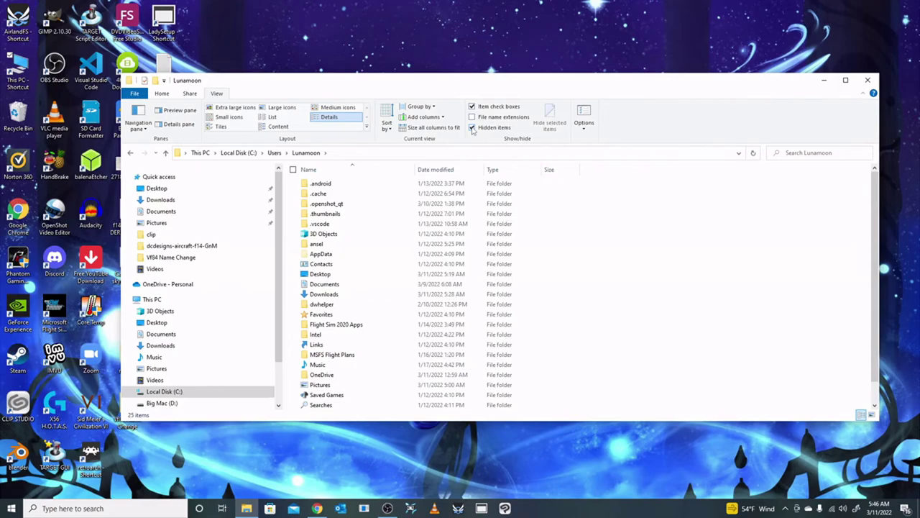
left_click(473, 129)
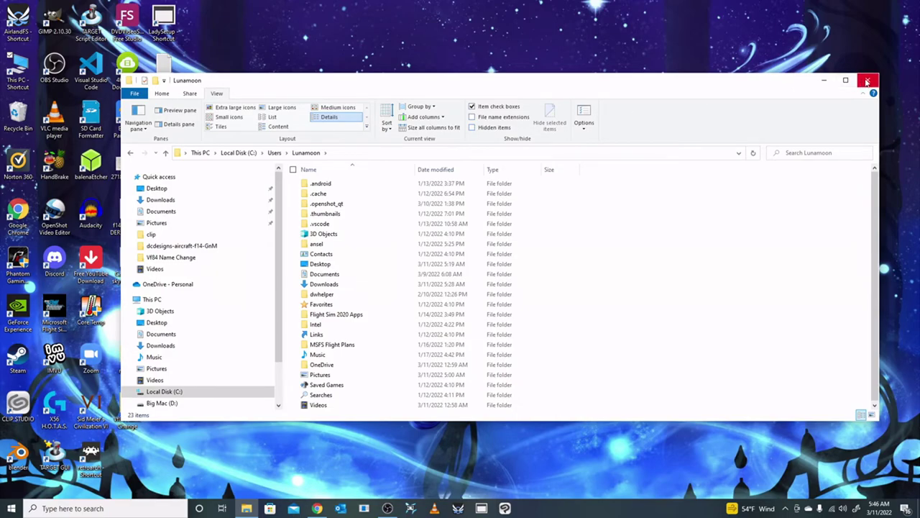
left_click(867, 81)
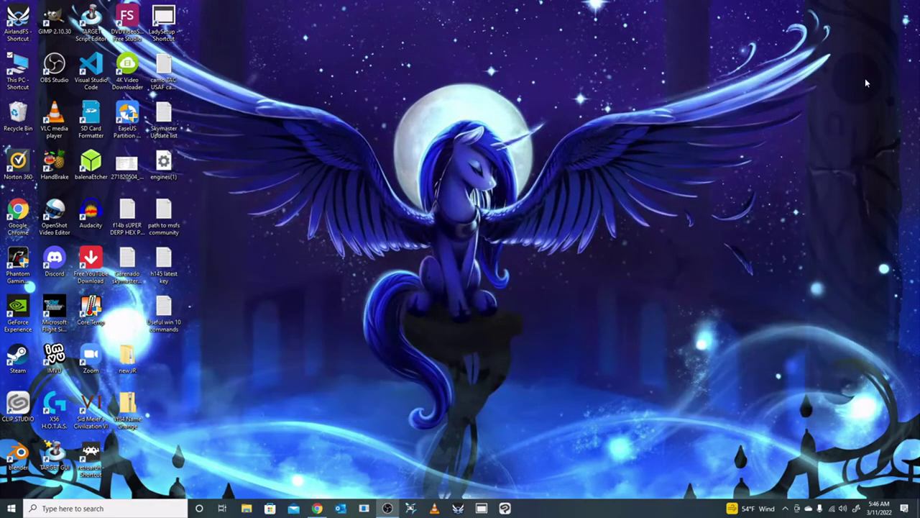